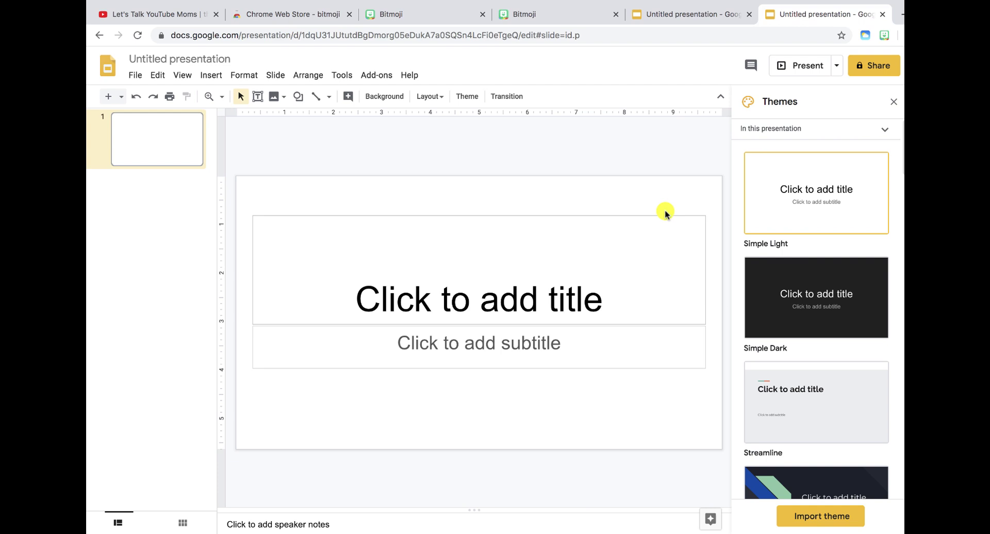
Step: Delete the title box and then the subtitle box so slide 1 is empty
{"action": "mouse_move", "coordinate": [601, 3]}
{"action": "left_click", "coordinate": [303, 230]}
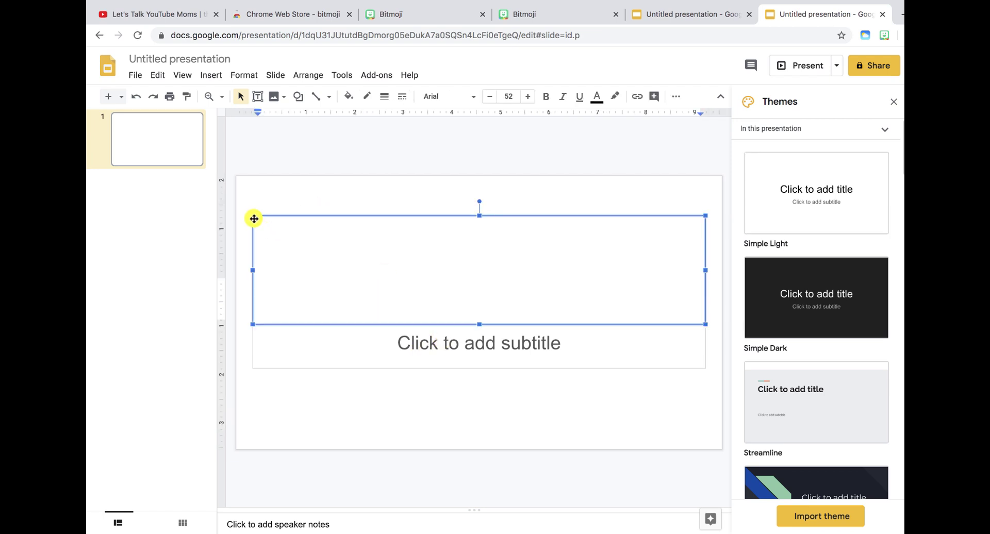
{"action": "left_click", "coordinate": [254, 217]}
{"action": "key", "text": "Delete"}
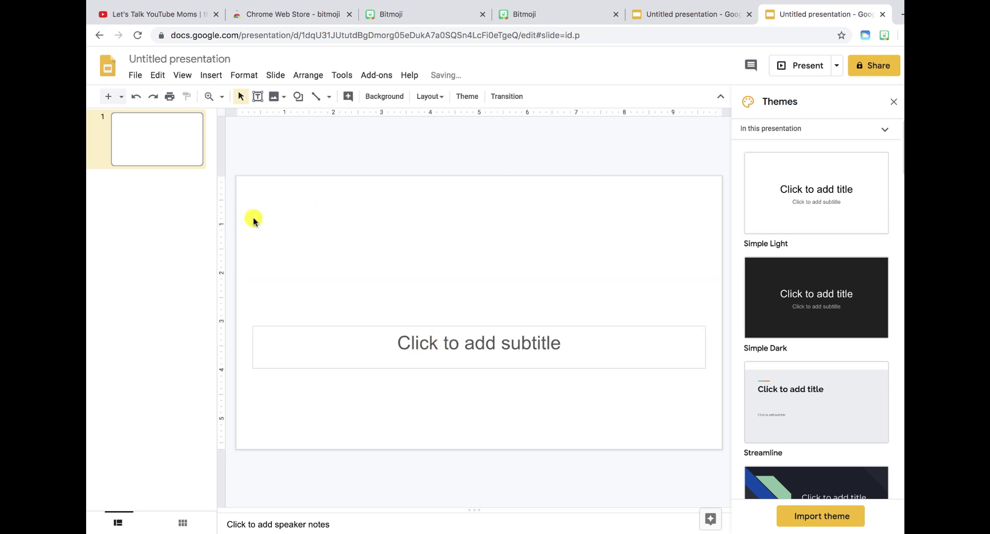
{"action": "left_click", "coordinate": [332, 346]}
{"action": "left_click", "coordinate": [251, 328]}
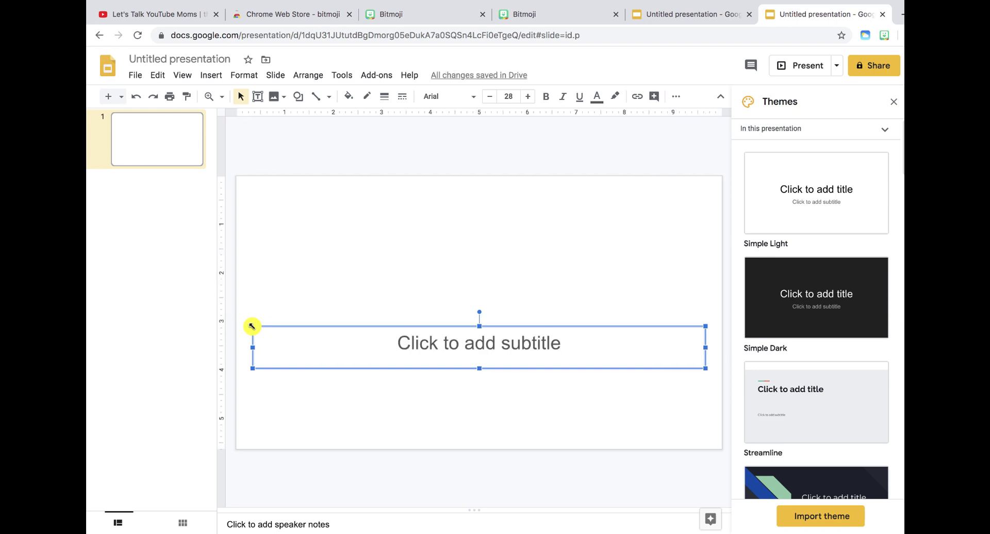
{"action": "key", "text": "Delete"}
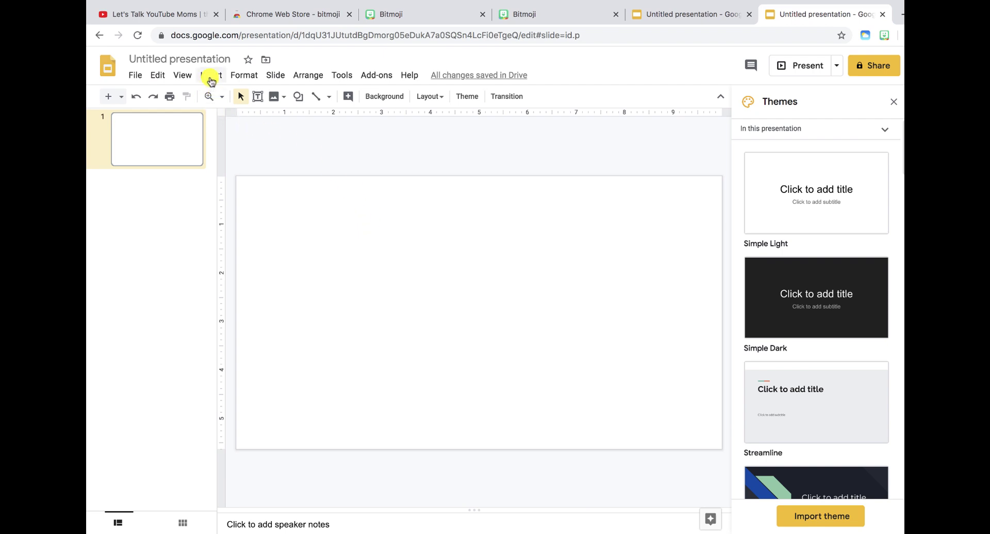
Step: Bring up the Image options under the Insert menu
{"action": "left_click", "coordinate": [211, 76]}
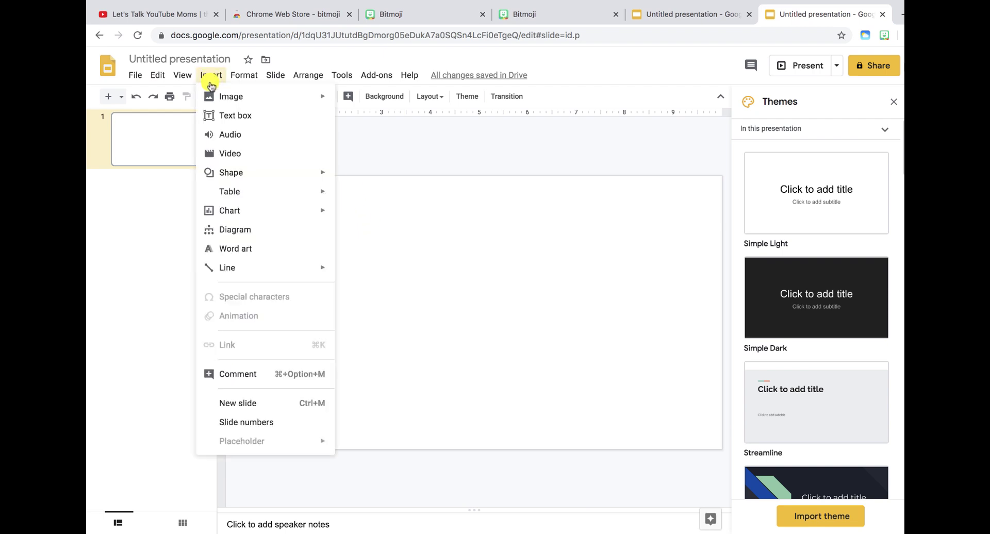
{"action": "mouse_move", "coordinate": [213, 98]}
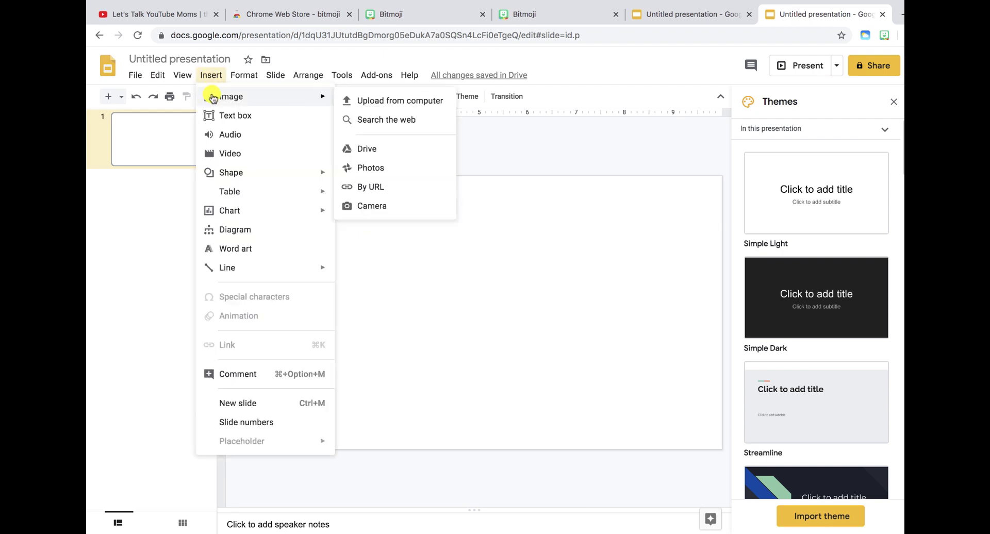
Step: Search the web for 'transparent classroom wall and floor' images and browse down the results
{"action": "left_click", "coordinate": [407, 124]}
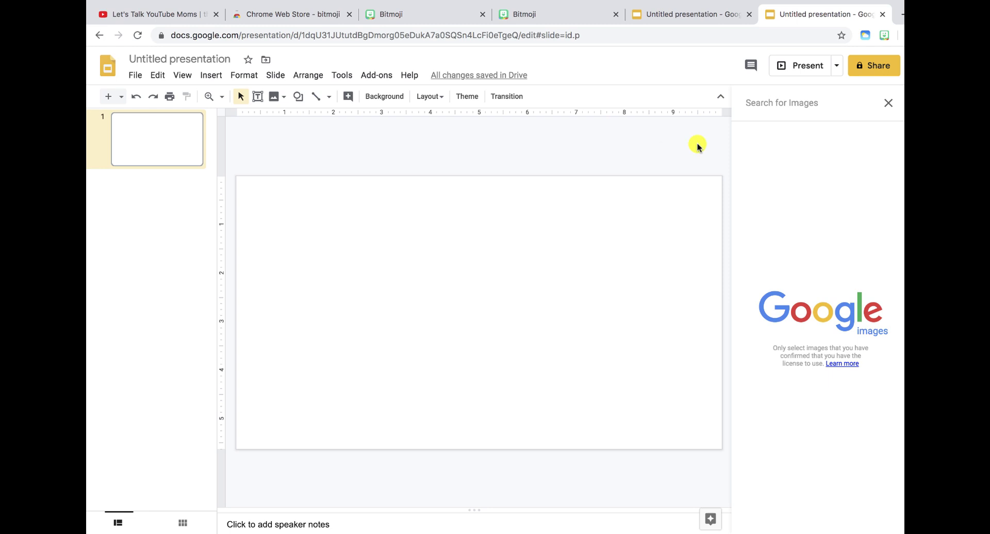
{"action": "type", "text": "transp"}
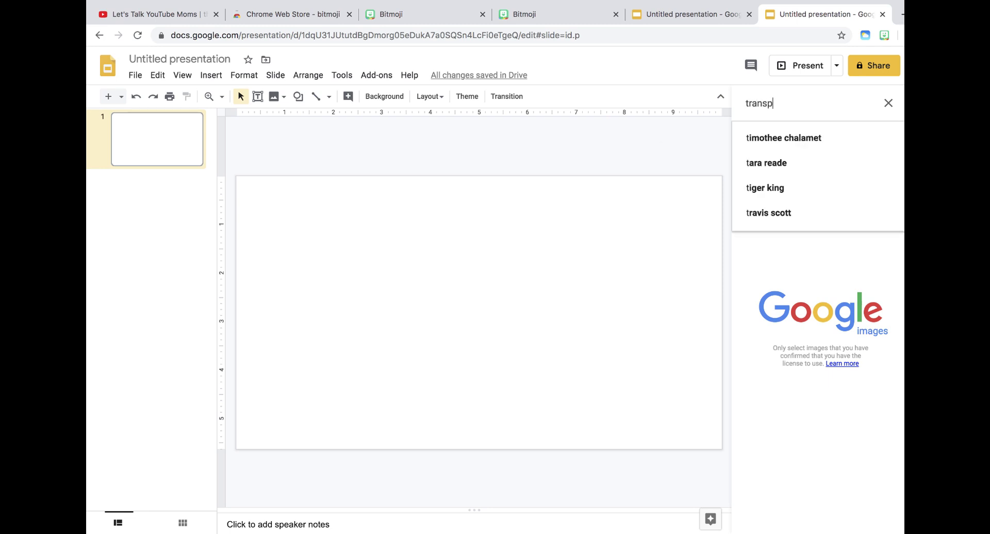
{"action": "type", "text": "arent"}
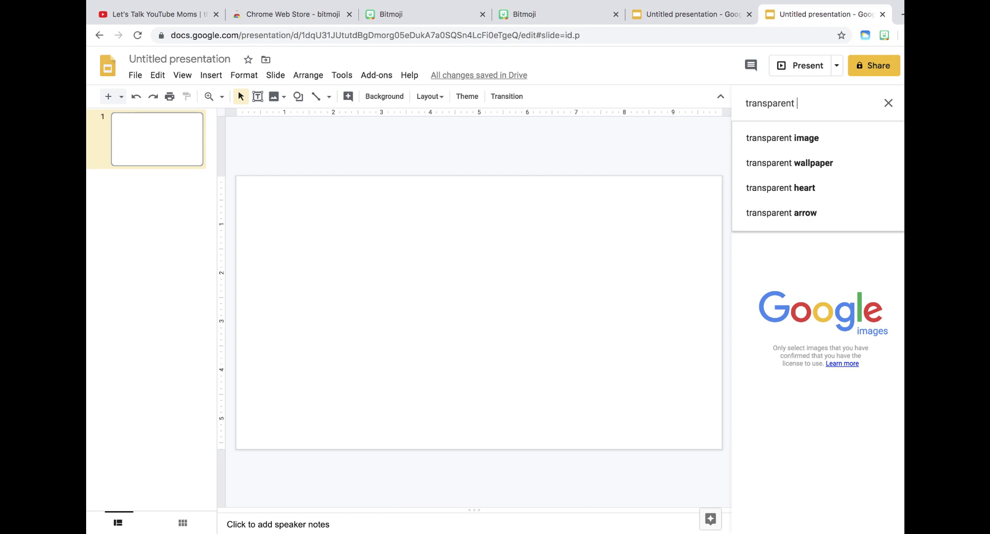
{"action": "type", "text": "class"}
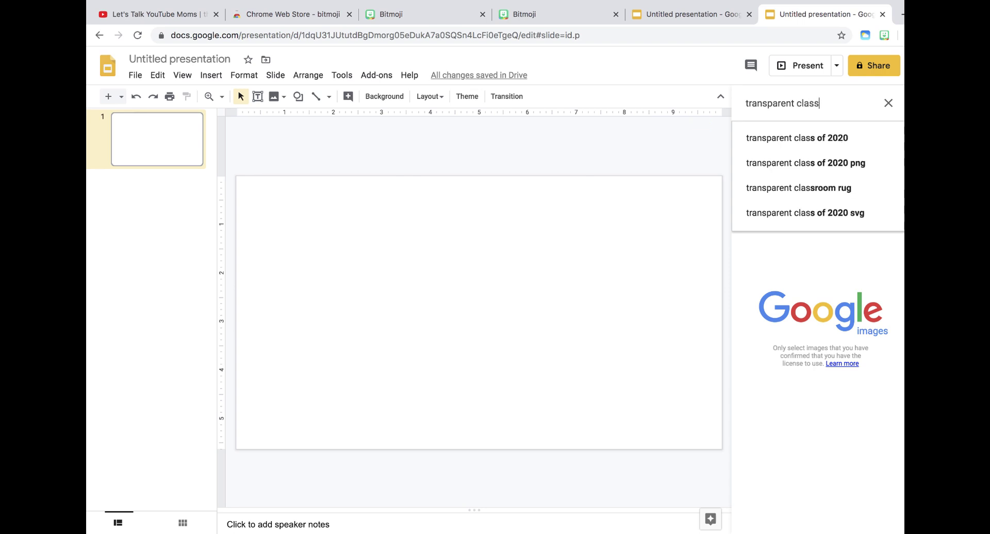
{"action": "type", "text": "room "}
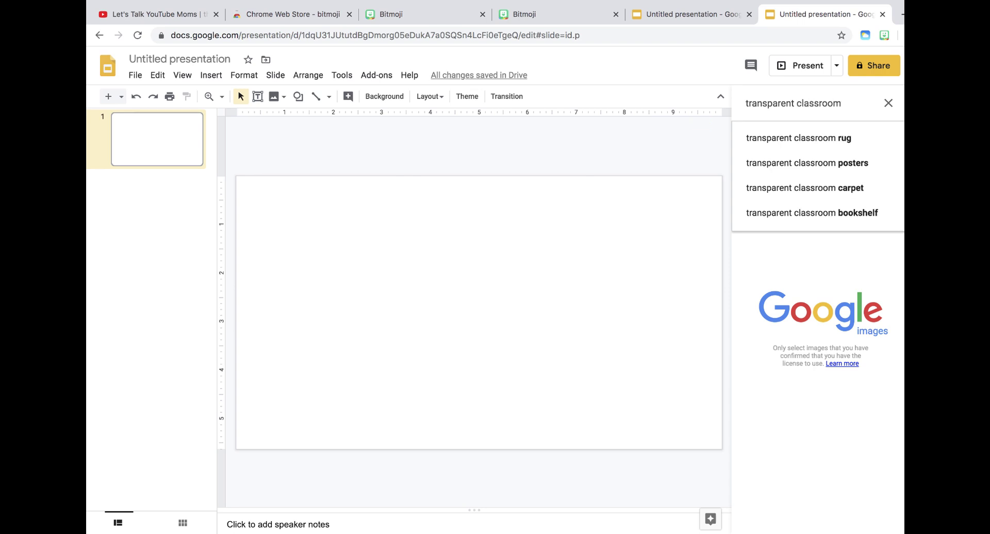
{"action": "type", "text": "wall nad"}
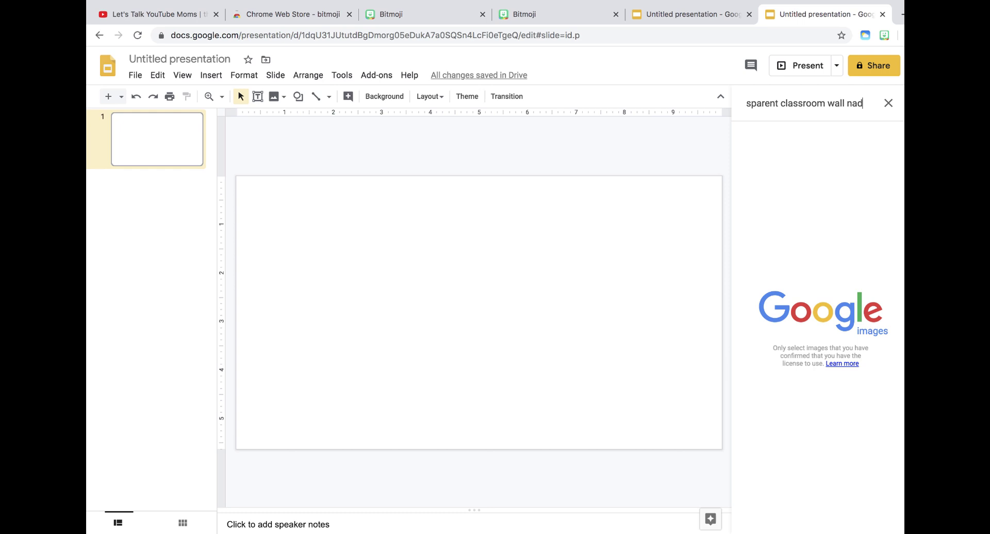
{"action": "key", "text": "BackSpace"}
{"action": "key", "text": "BackSpace"}
{"action": "key", "text": "BackSpace"}
{"action": "type", "text": "an"}
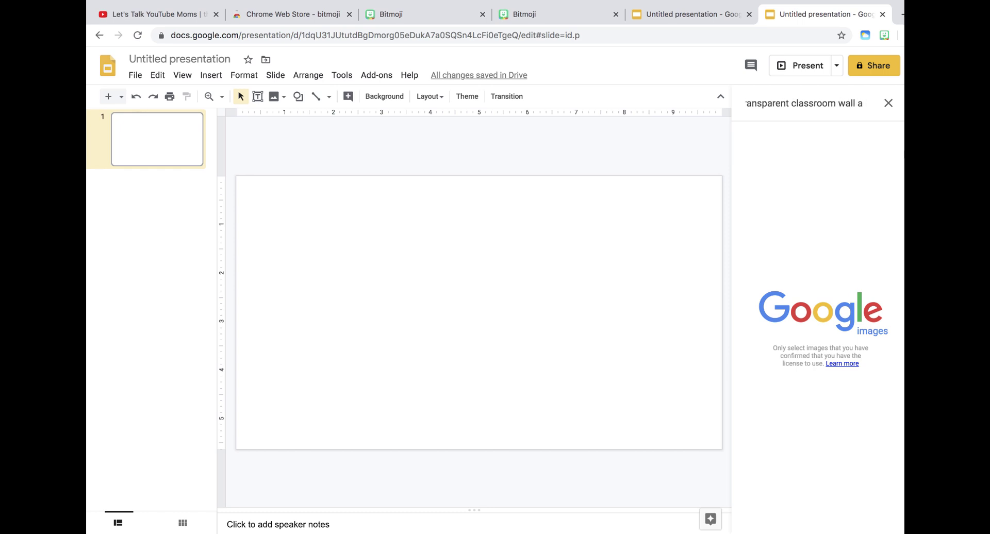
{"action": "type", "text": "d floor"}
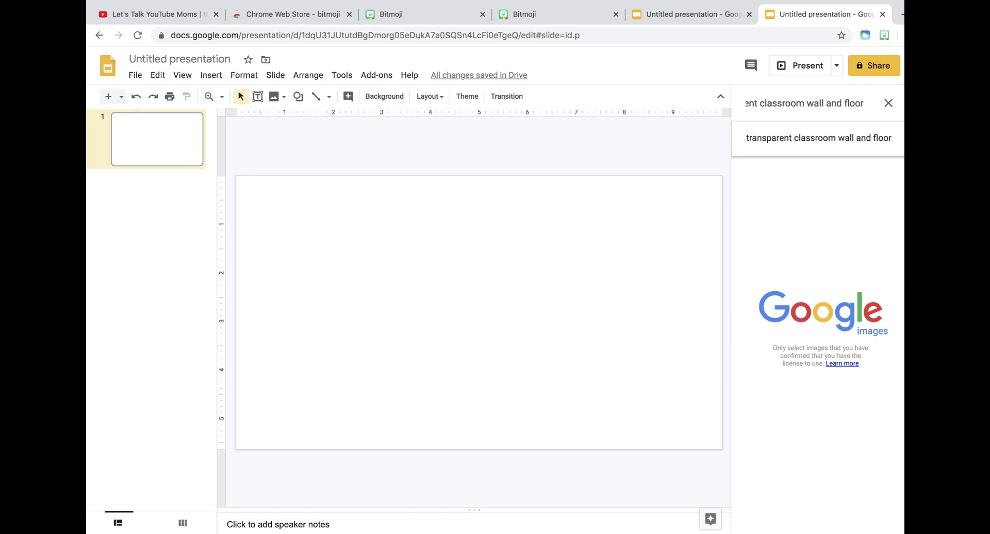
{"action": "key", "text": "Return"}
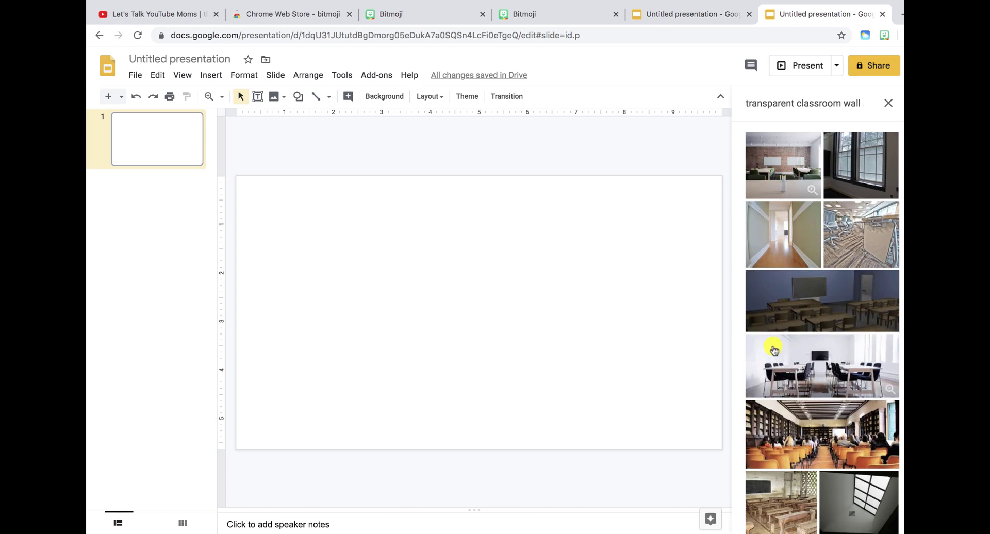
{"action": "scroll", "coordinate": [774, 350], "scroll_direction": "down", "scroll_amount": 15}
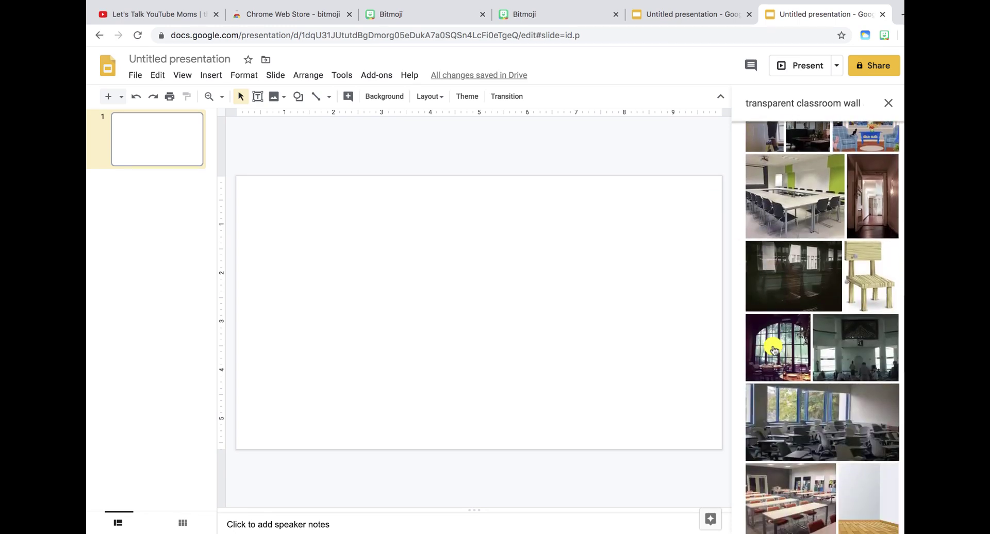
{"action": "scroll", "coordinate": [774, 350], "scroll_direction": "down", "scroll_amount": 7}
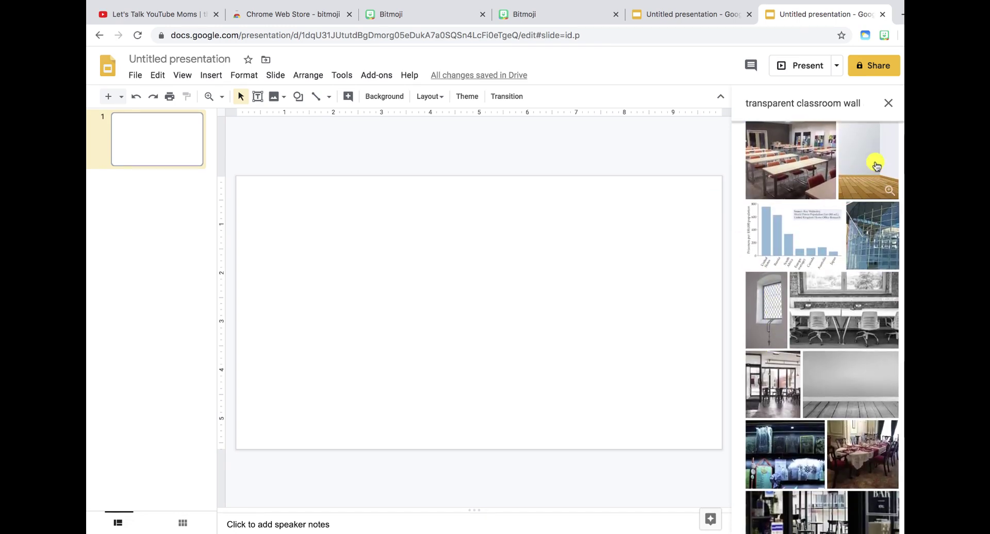
{"action": "scroll", "coordinate": [818, 330], "scroll_direction": "down", "scroll_amount": 3}
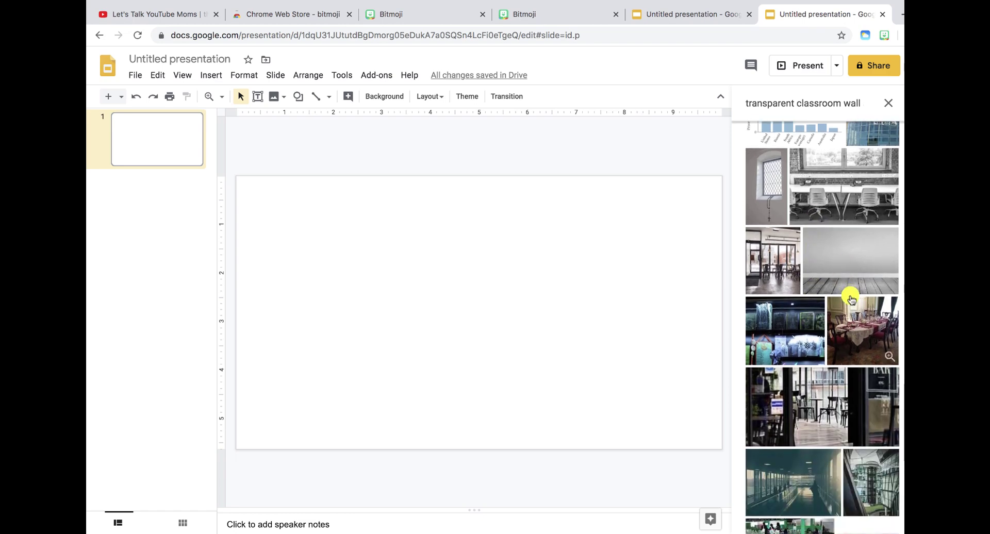
{"action": "scroll", "coordinate": [851, 299], "scroll_direction": "down", "scroll_amount": 10}
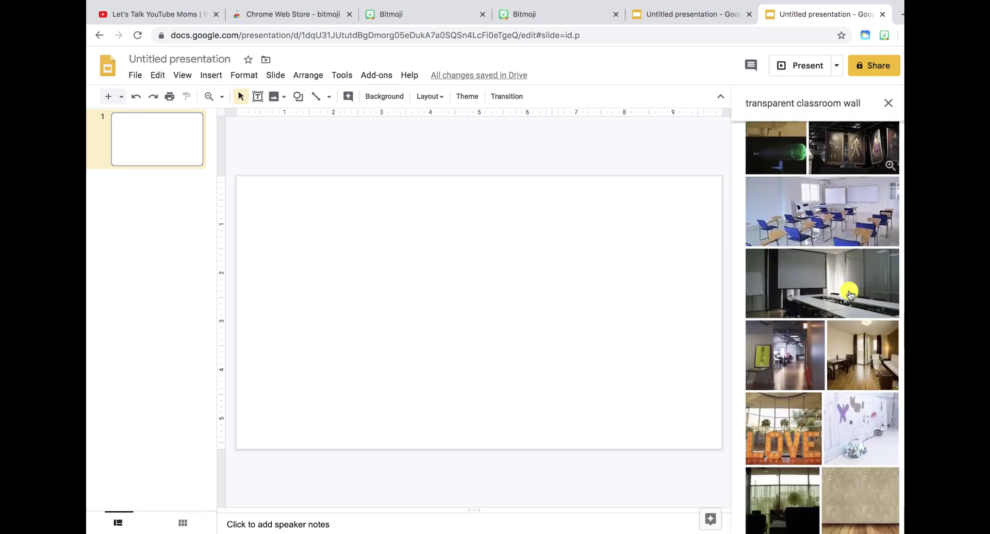
{"action": "scroll", "coordinate": [850, 295], "scroll_direction": "down", "scroll_amount": 4}
Step: Insert the wallpaper-with-wooden-floor picture onto slide 1 and begin enlarging it
{"action": "left_click", "coordinate": [853, 324]}
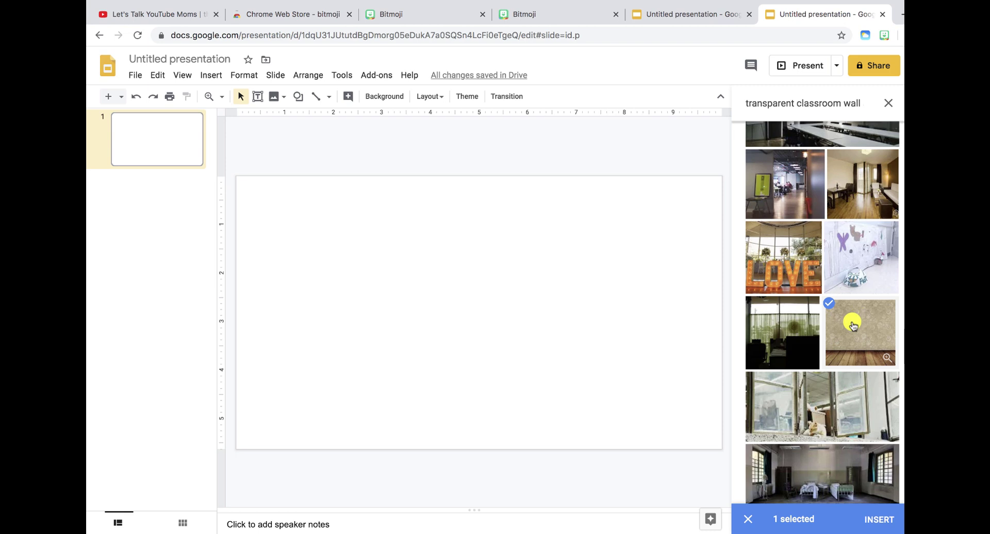
{"action": "left_click", "coordinate": [880, 520]}
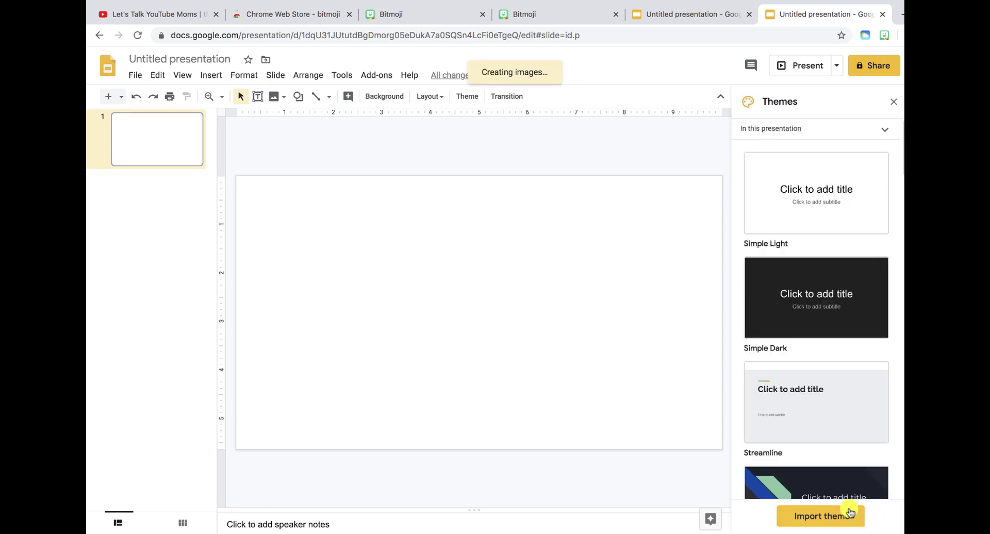
{"action": "left_click_drag", "start_coordinate": [314, 243], "coordinate": [513, 312]}
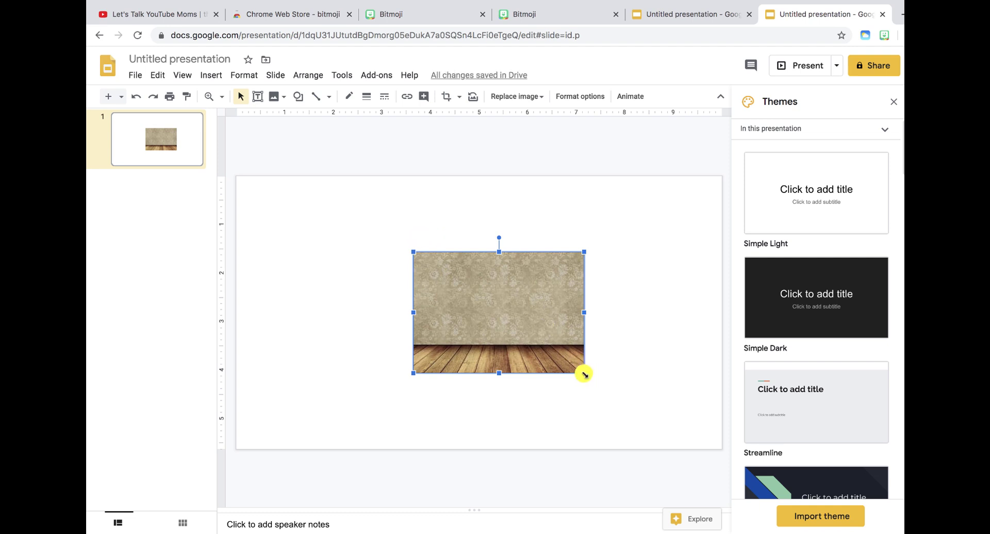
Step: Stretch the wallpaper-and-floor picture to all four slide edges and recentre it
{"action": "left_click_drag", "start_coordinate": [585, 373], "coordinate": [703, 430]}
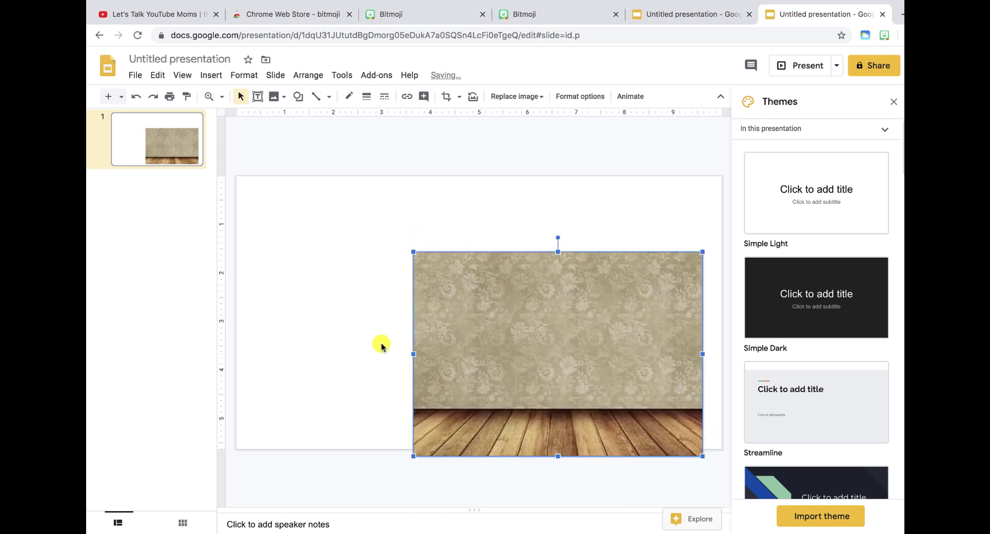
{"action": "left_click_drag", "start_coordinate": [414, 353], "coordinate": [237, 342]}
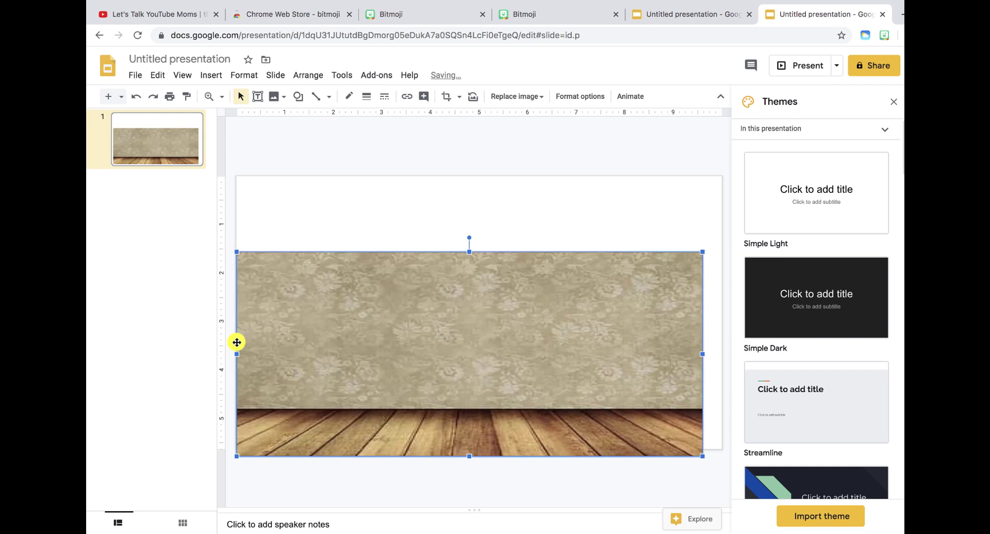
{"action": "left_click_drag", "start_coordinate": [469, 252], "coordinate": [463, 177]}
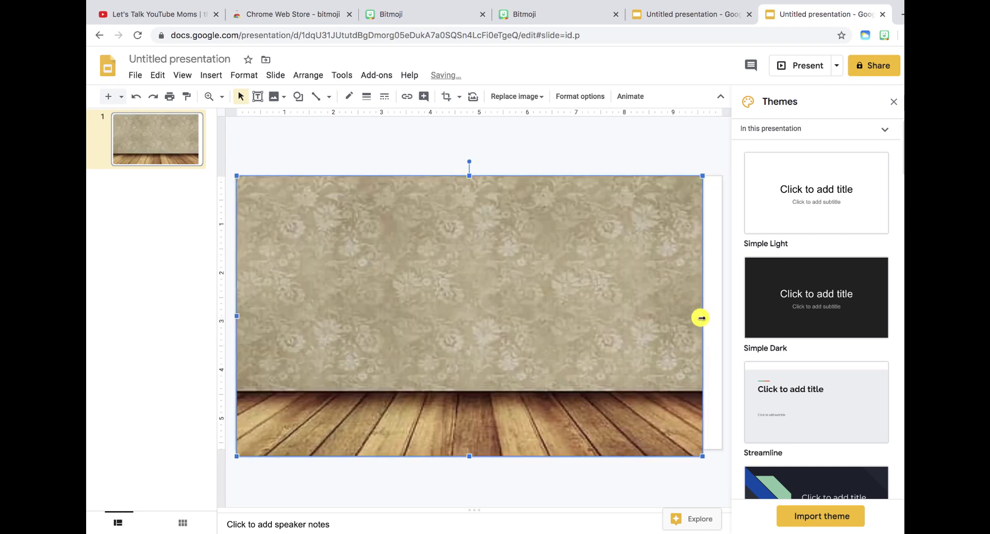
{"action": "left_click_drag", "start_coordinate": [701, 318], "coordinate": [714, 317]}
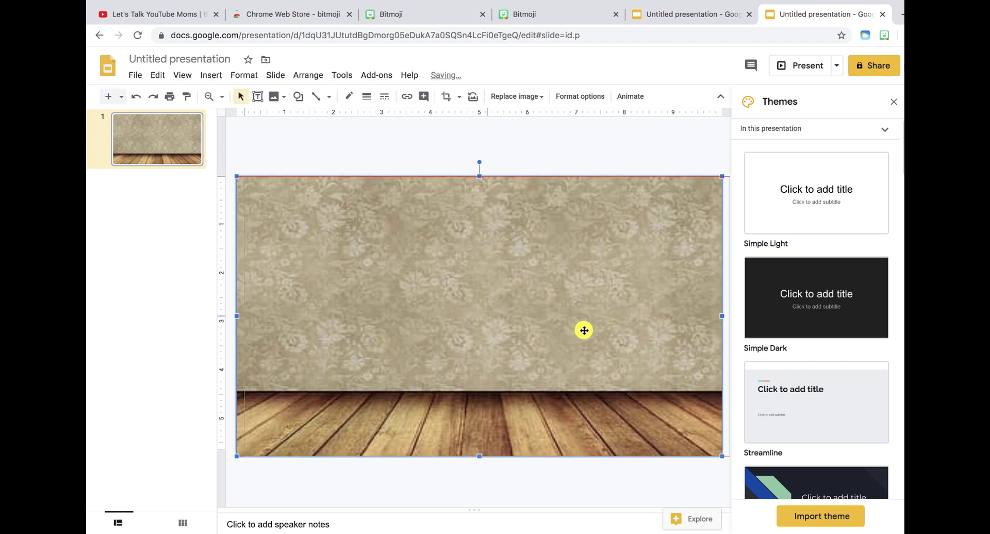
{"action": "key", "text": "Right"}
{"action": "left_click_drag", "start_coordinate": [583, 330], "coordinate": [576, 330]}
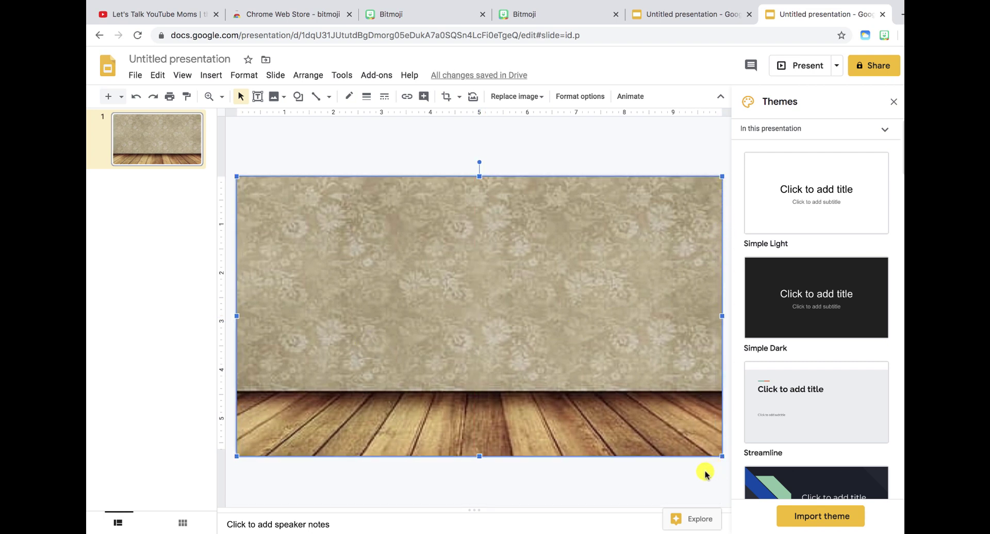
{"action": "left_click", "coordinate": [526, 155]}
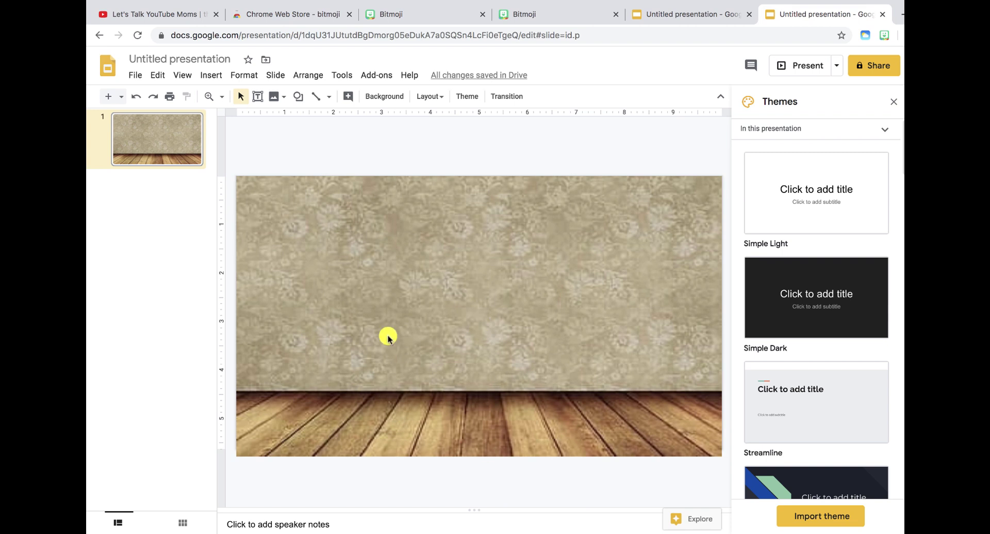
Step: Run a web image search for 'transparent classroom whiteboard' and look through the results
{"action": "left_click", "coordinate": [212, 78]}
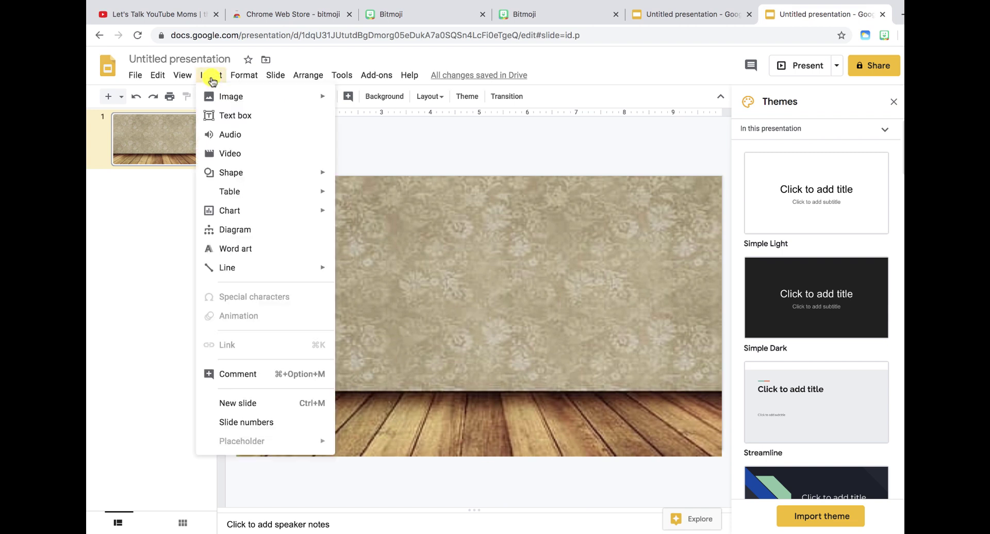
{"action": "mouse_move", "coordinate": [218, 96]}
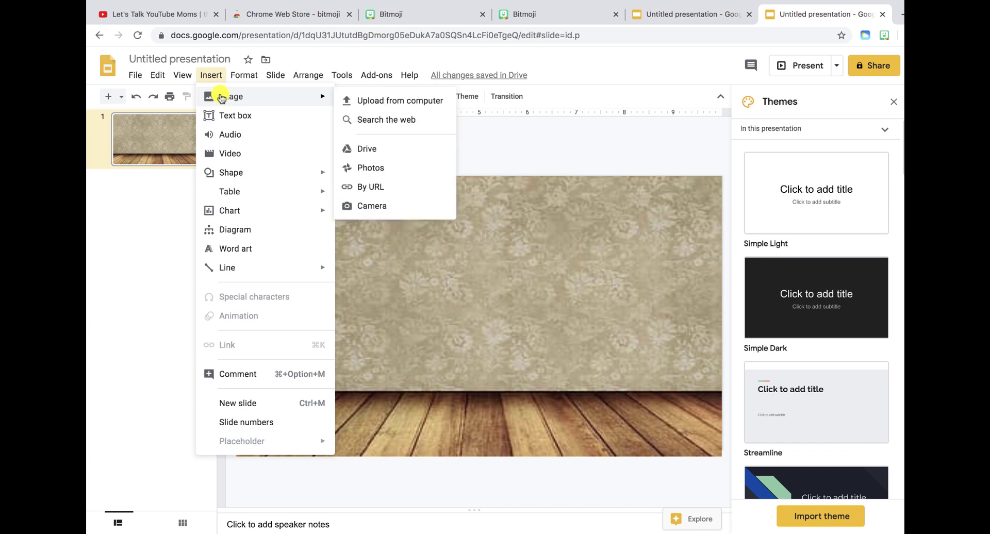
{"action": "left_click", "coordinate": [395, 119]}
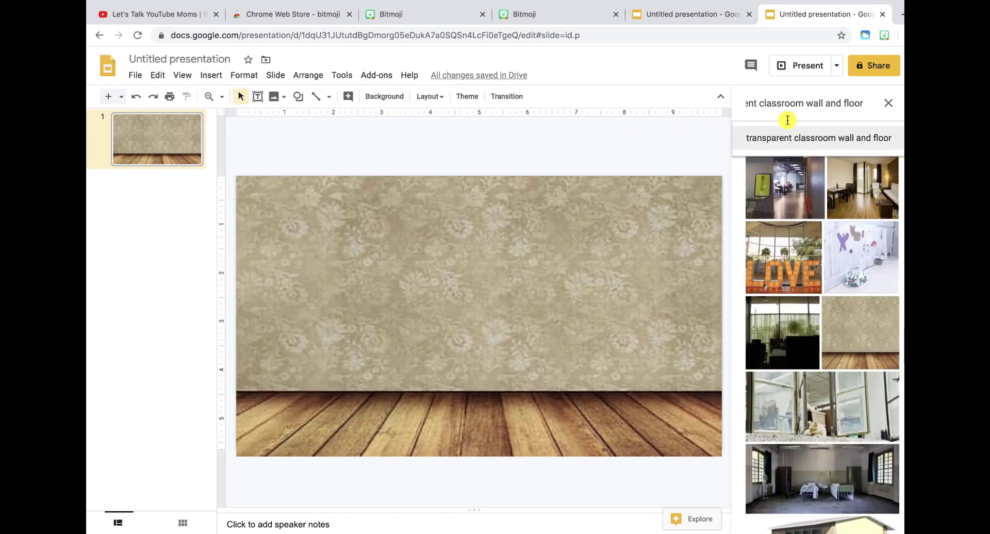
{"action": "left_click_drag", "start_coordinate": [860, 103], "coordinate": [691, 102]}
{"action": "type", "text": "r"}
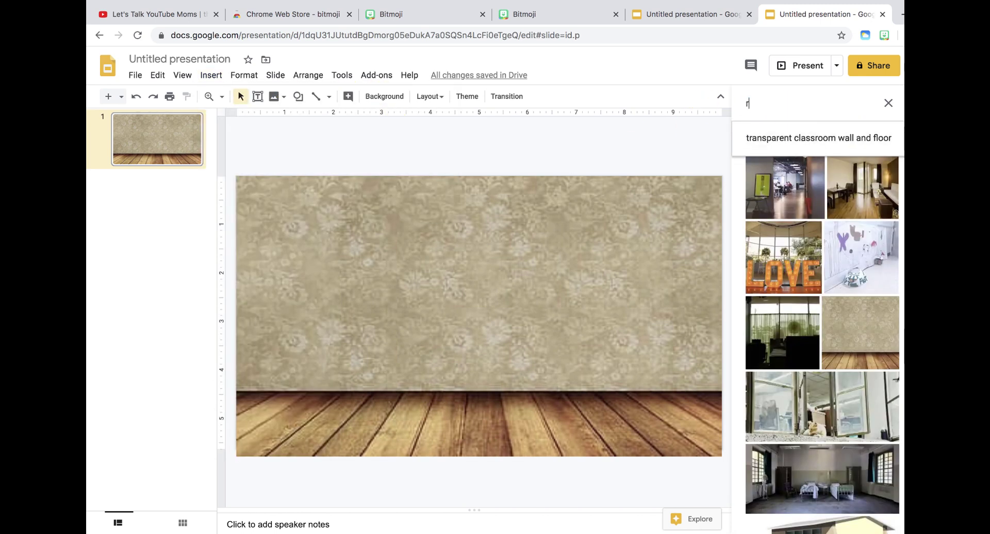
{"action": "key", "text": "BackSpace"}
{"action": "type", "text": "transpar"}
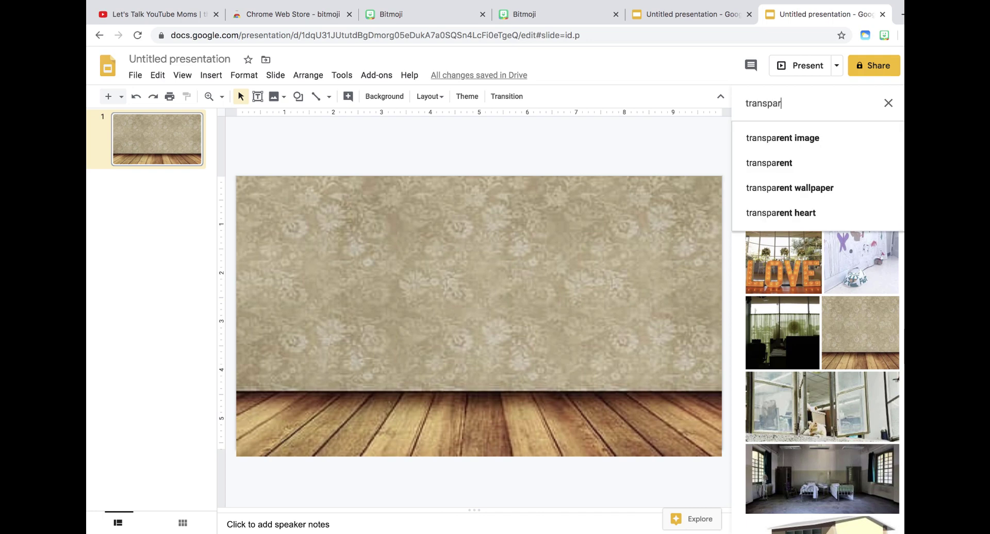
{"action": "type", "text": "ent"}
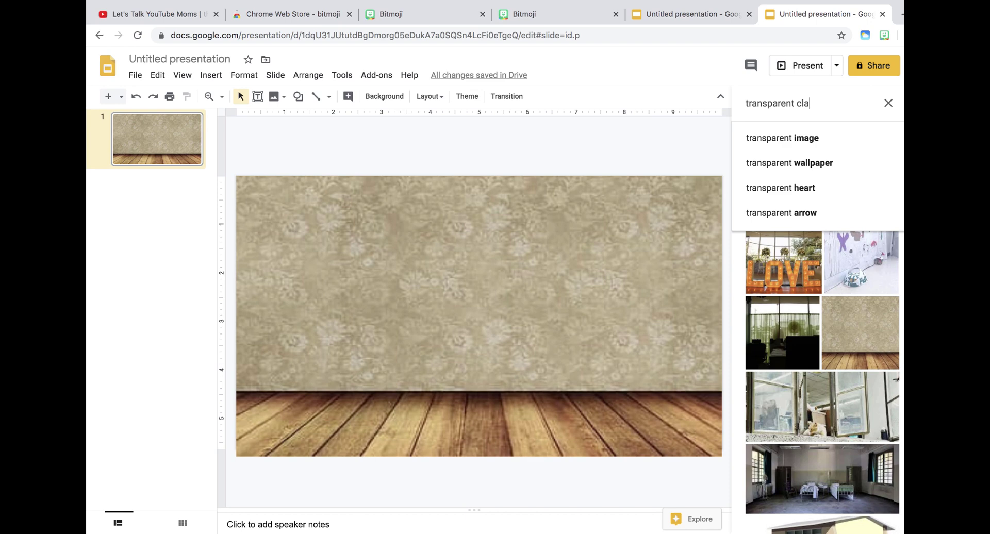
{"action": "type", "text": " classroom white"}
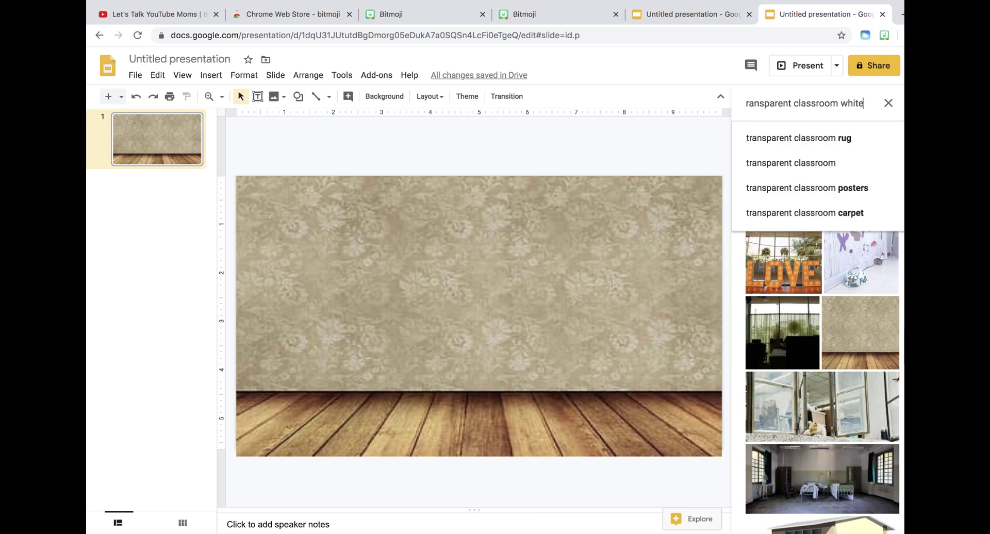
{"action": "type", "text": "board"}
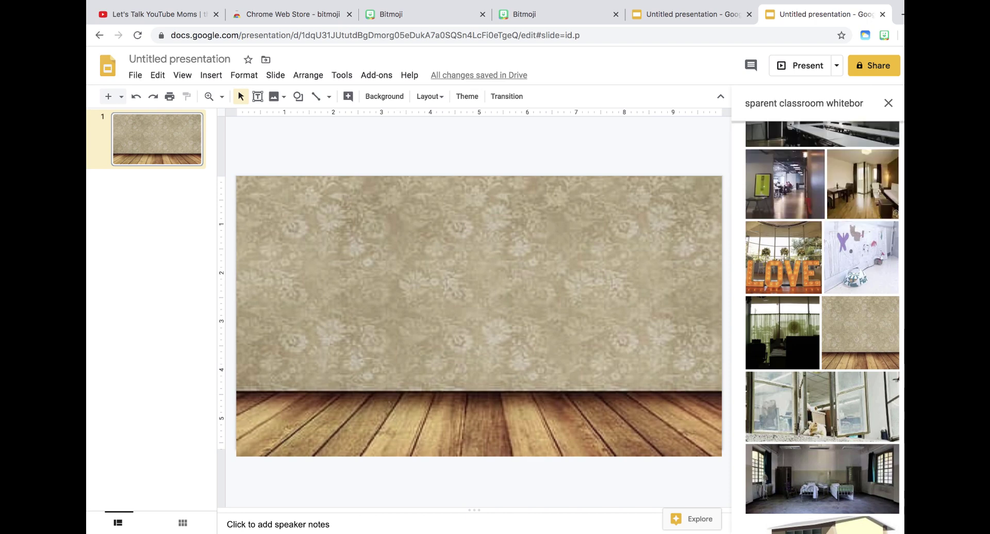
{"action": "key", "text": "Return"}
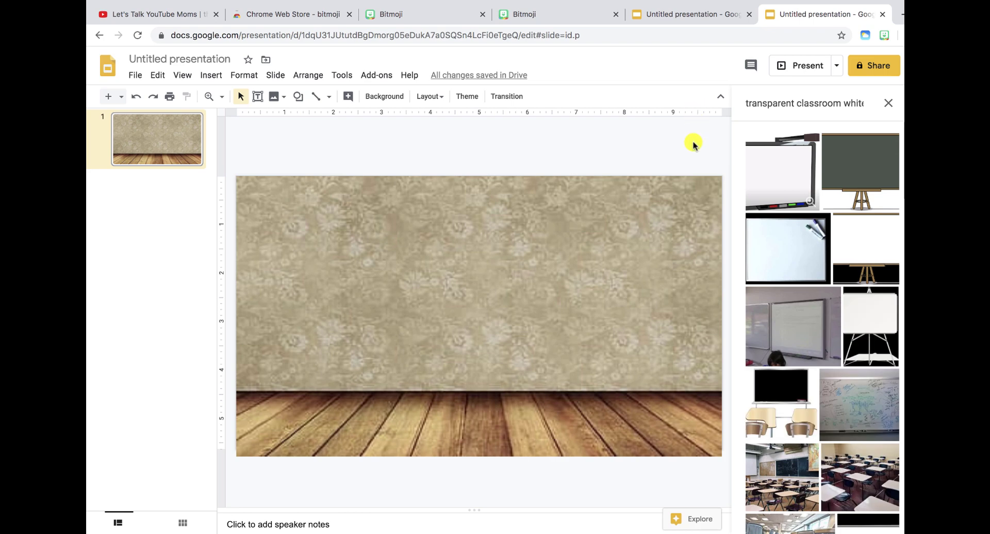
{"action": "scroll", "coordinate": [856, 304], "scroll_direction": "down", "scroll_amount": 3}
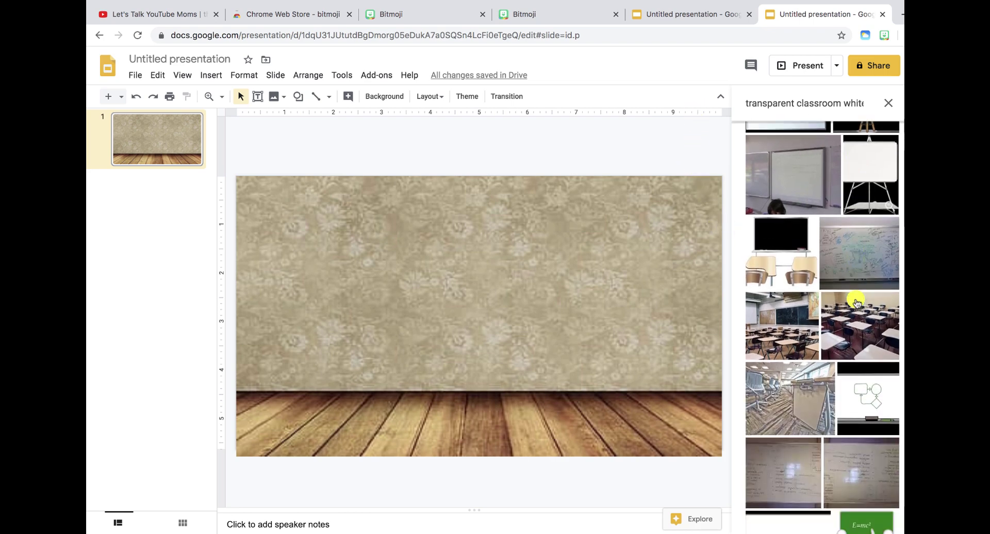
{"action": "scroll", "coordinate": [856, 303], "scroll_direction": "down", "scroll_amount": 15}
{"action": "scroll", "coordinate": [856, 303], "scroll_direction": "up", "scroll_amount": 20}
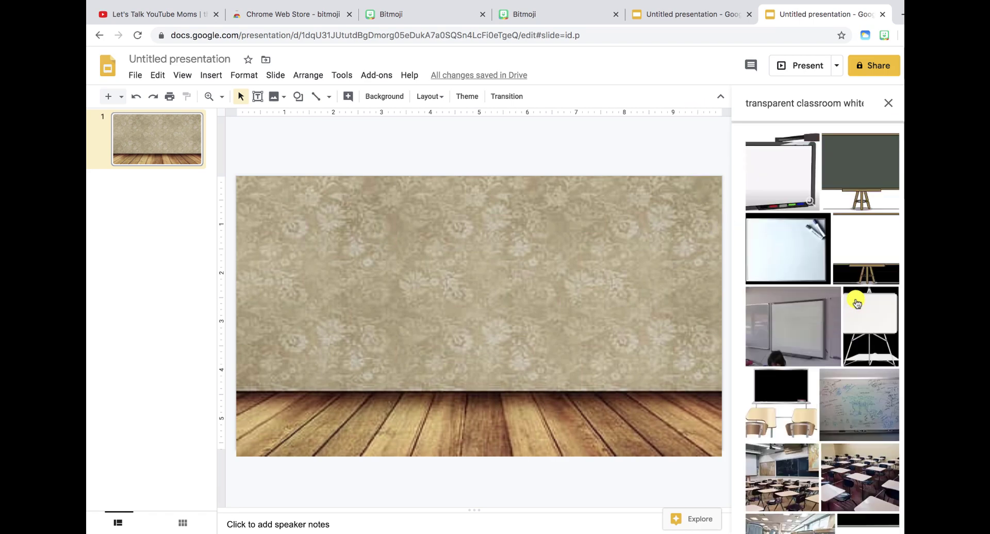
Step: Narrow the search to 'transparent whiteboard' and insert the first whiteboard result
{"action": "left_click", "coordinate": [854, 101]}
{"action": "key", "text": "BackSpace"}
{"action": "key", "text": "BackSpace"}
{"action": "key", "text": "BackSpace"}
{"action": "key", "text": "BackSpace"}
{"action": "key", "text": "BackSpace"}
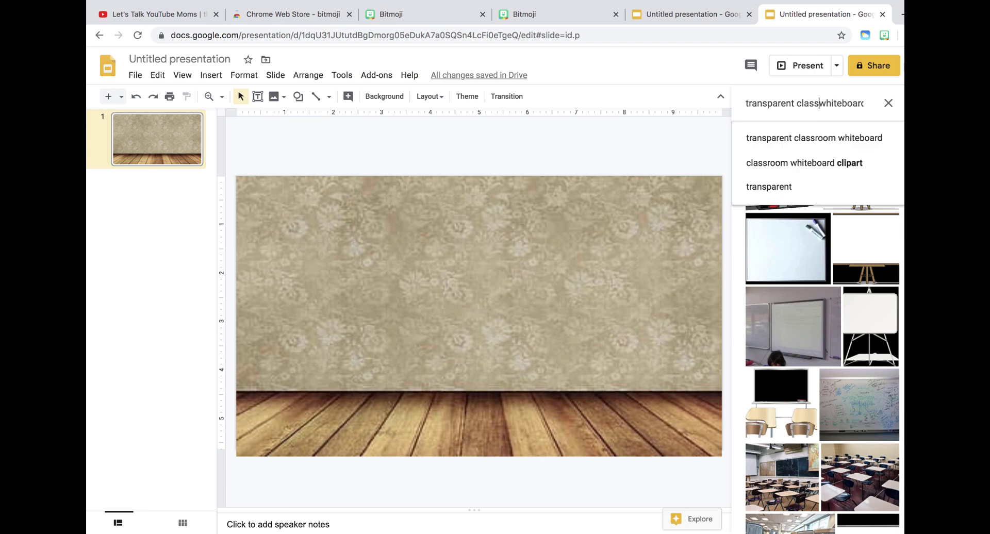
{"action": "key", "text": "BackSpace"}
{"action": "key", "text": "BackSpace"}
{"action": "key", "text": "BackSpace"}
{"action": "key", "text": "BackSpace"}
{"action": "key", "text": "BackSpace"}
{"action": "key", "text": "Return"}
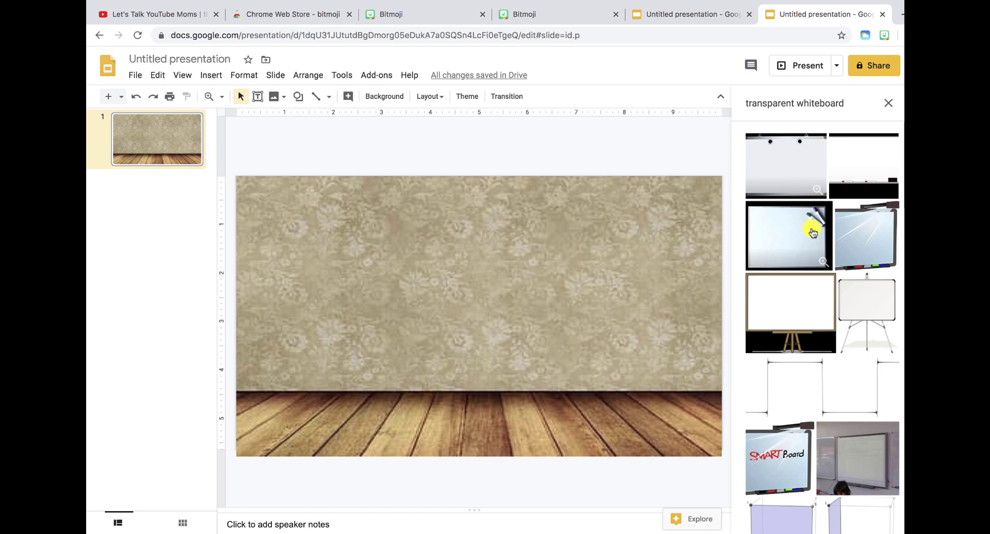
{"action": "left_click", "coordinate": [783, 172]}
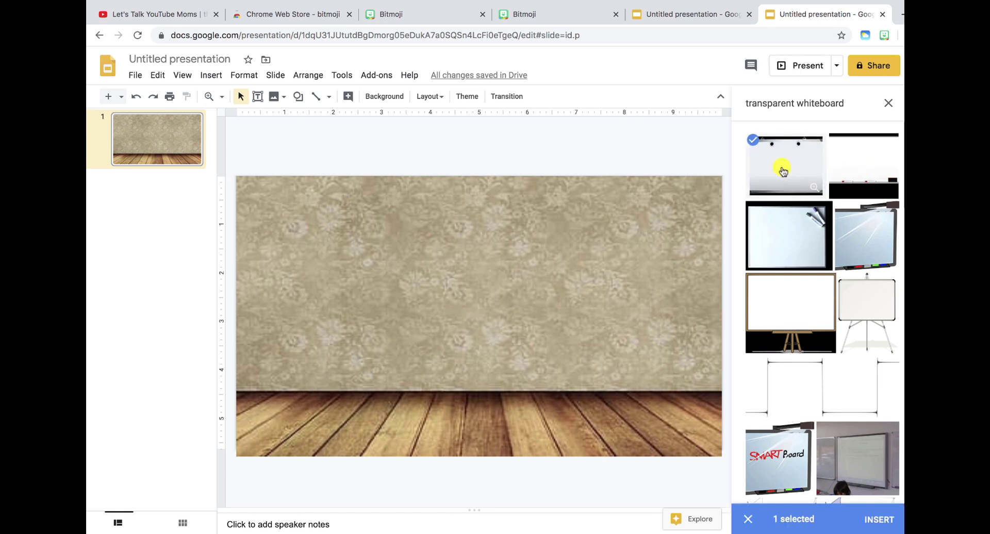
{"action": "left_click", "coordinate": [875, 523]}
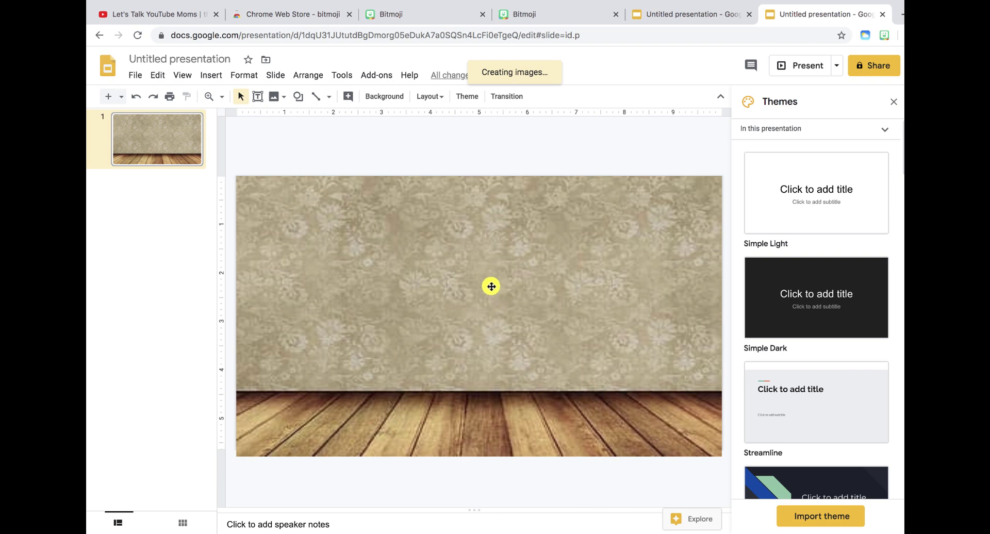
Step: Shrink the whiteboard and position it at the upper centre of the wallpaper wall
{"action": "left_click_drag", "start_coordinate": [479, 275], "coordinate": [494, 273]}
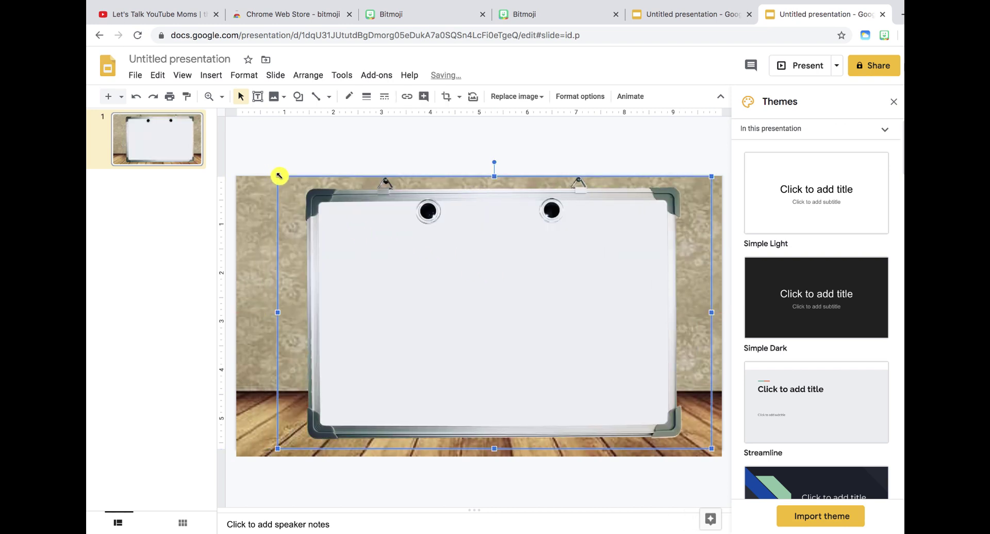
{"action": "left_click_drag", "start_coordinate": [279, 176], "coordinate": [405, 257]}
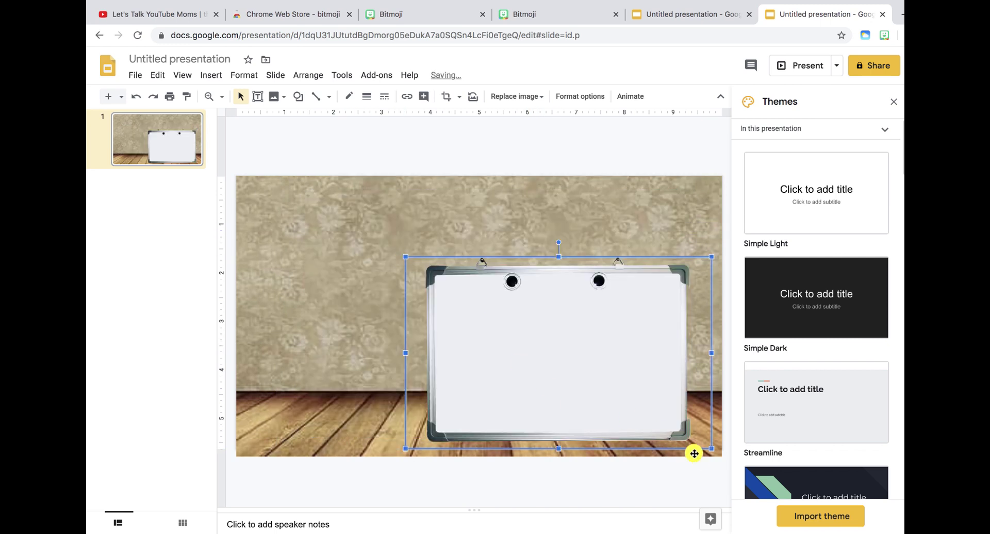
{"action": "left_click_drag", "start_coordinate": [711, 451], "coordinate": [652, 409]}
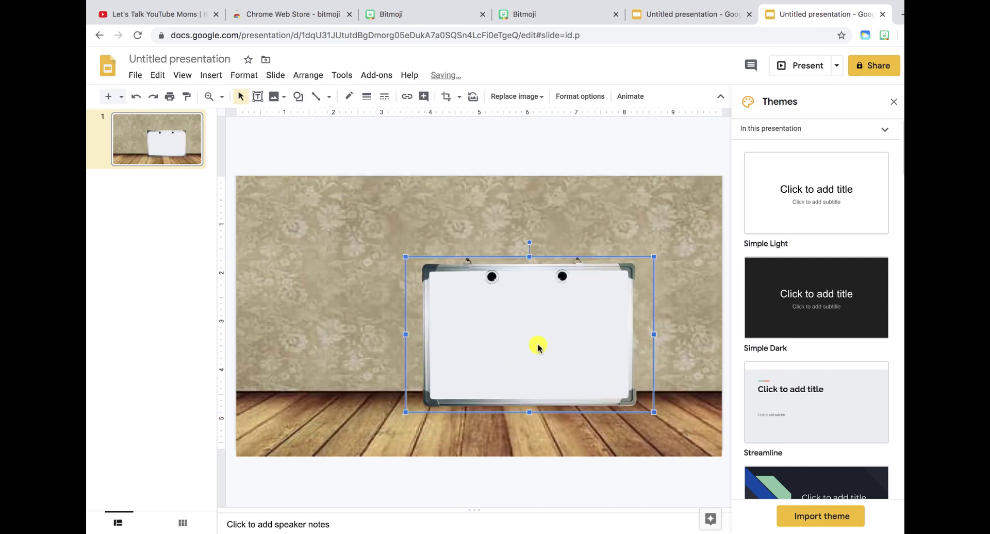
{"action": "left_click_drag", "start_coordinate": [537, 347], "coordinate": [506, 294]}
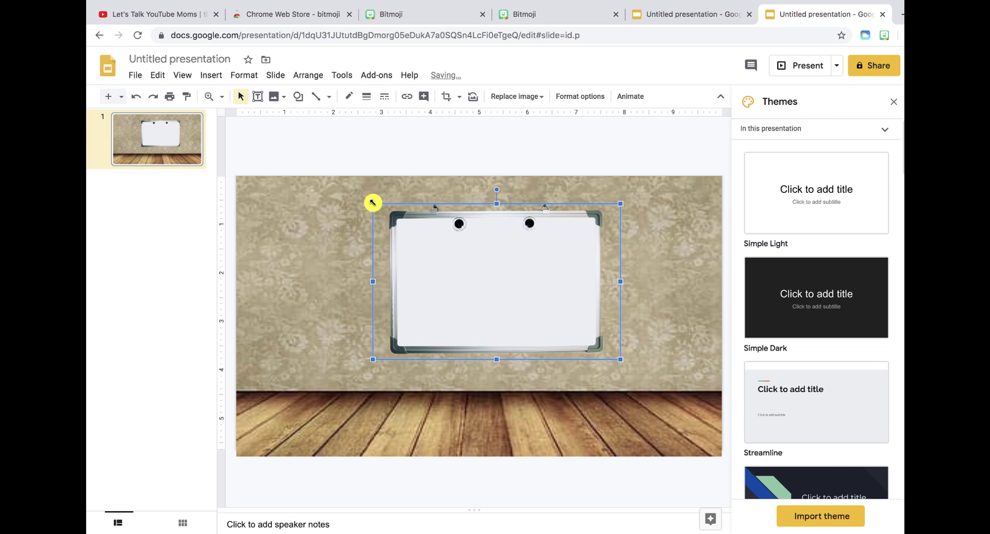
{"action": "left_click_drag", "start_coordinate": [373, 204], "coordinate": [386, 211]}
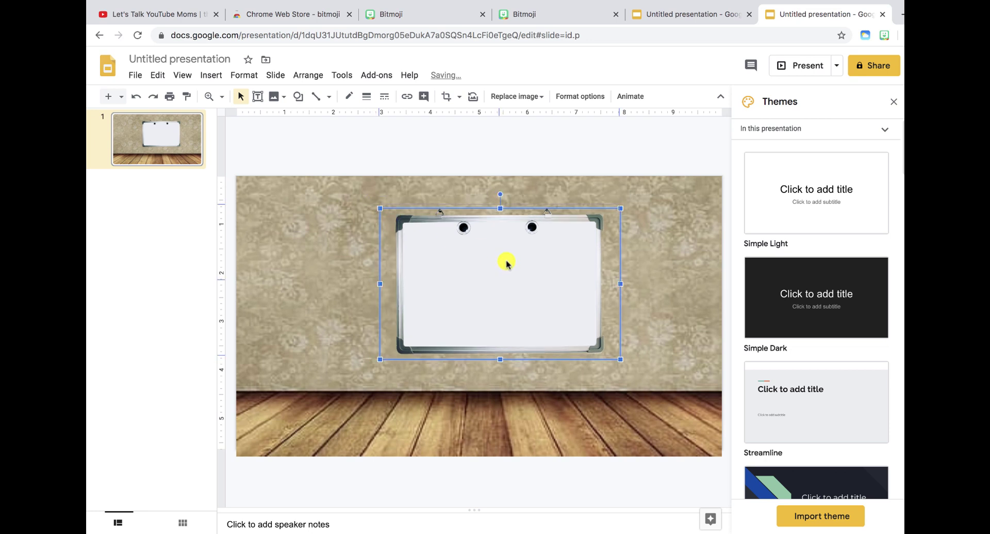
{"action": "left_click_drag", "start_coordinate": [507, 264], "coordinate": [505, 262]}
{"action": "left_click", "coordinate": [519, 381]}
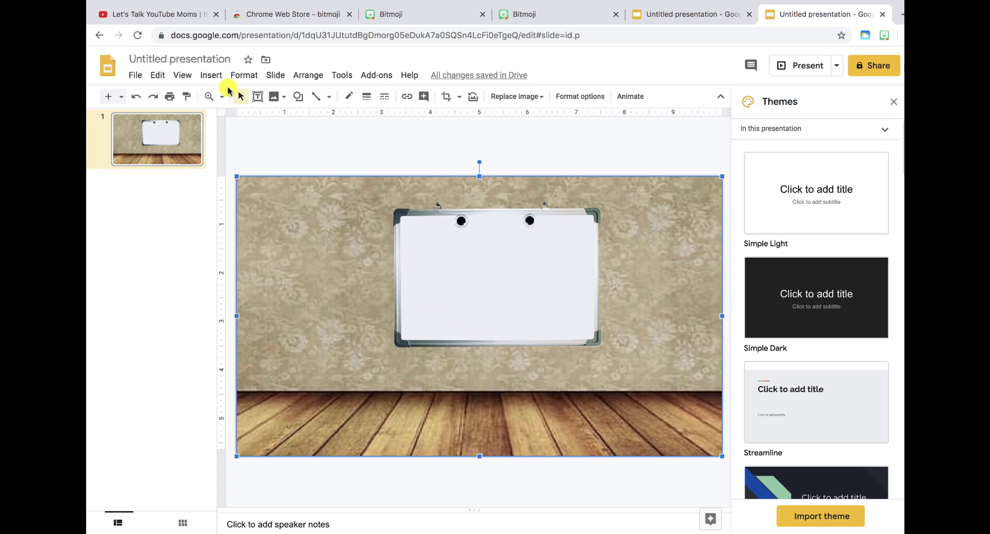
Step: Search the web for 'transparent rug' and insert the round striped rug picture
{"action": "left_click", "coordinate": [213, 76]}
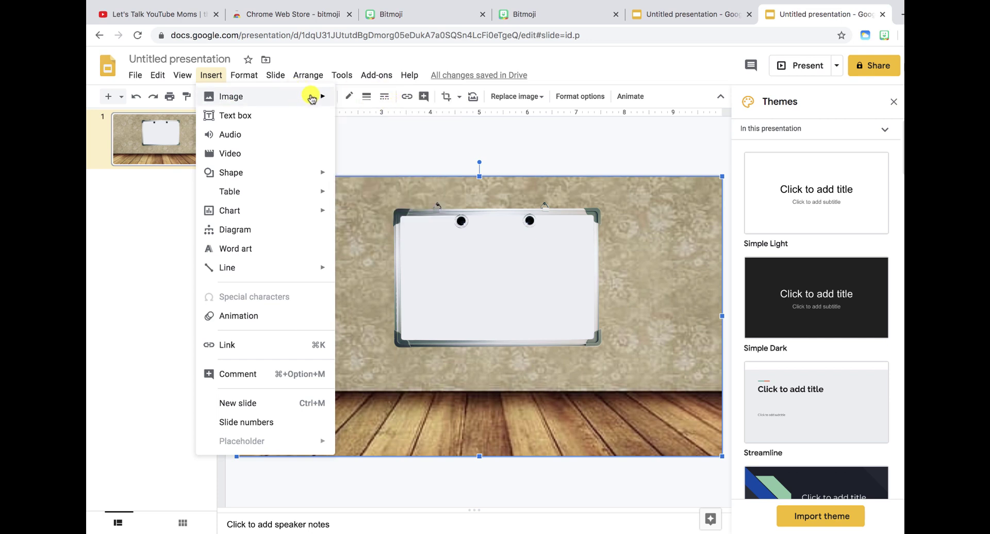
{"action": "mouse_move", "coordinate": [320, 96]}
{"action": "left_click", "coordinate": [377, 120]}
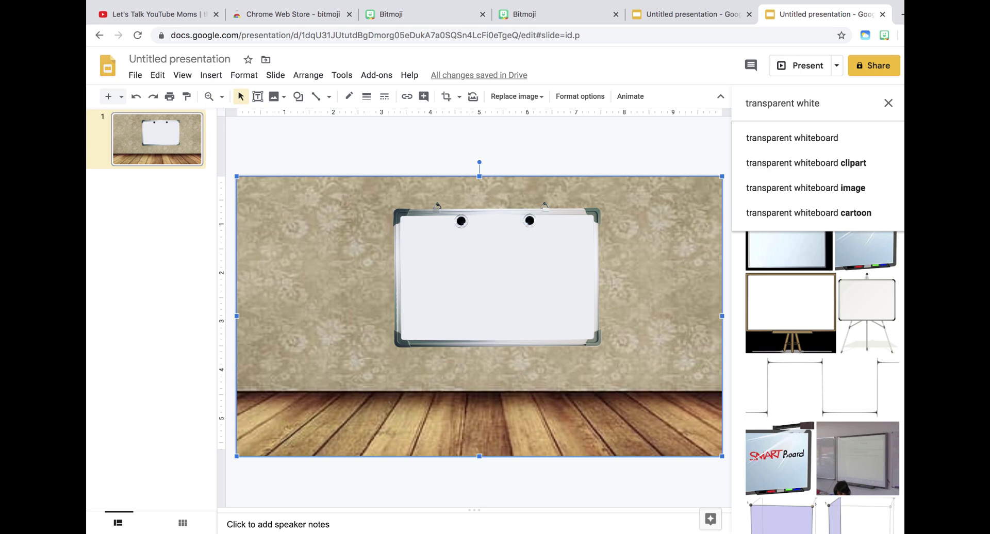
{"action": "key", "text": "BackSpace"}
{"action": "key", "text": "BackSpace"}
{"action": "key", "text": "BackSpace"}
{"action": "key", "text": "BackSpace"}
{"action": "type", "text": "rug"}
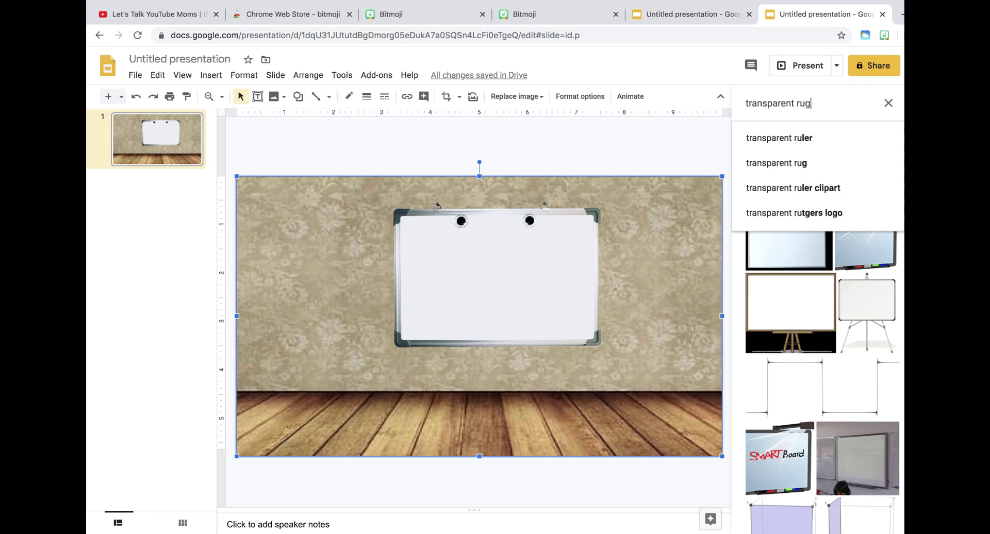
{"action": "key", "text": "Return"}
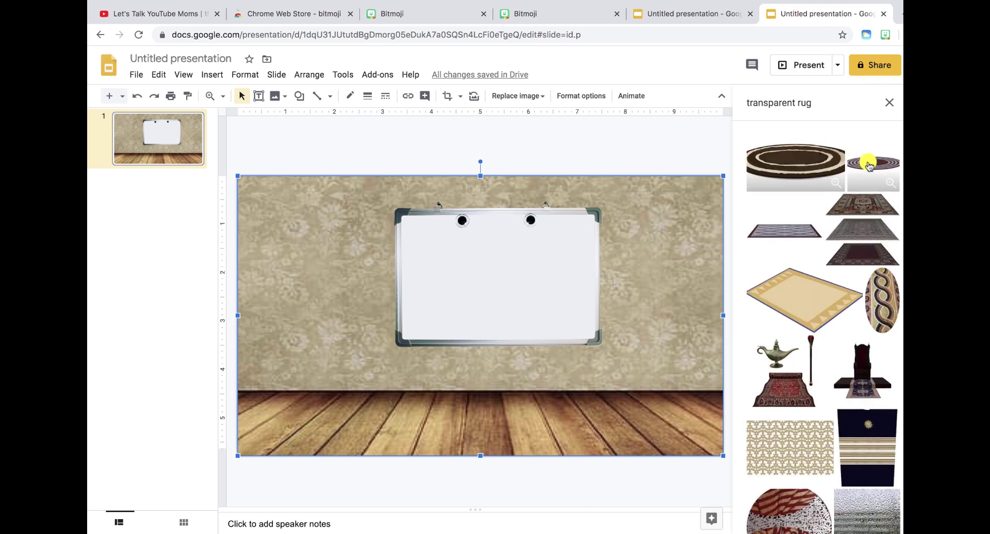
{"action": "left_click", "coordinate": [869, 165]}
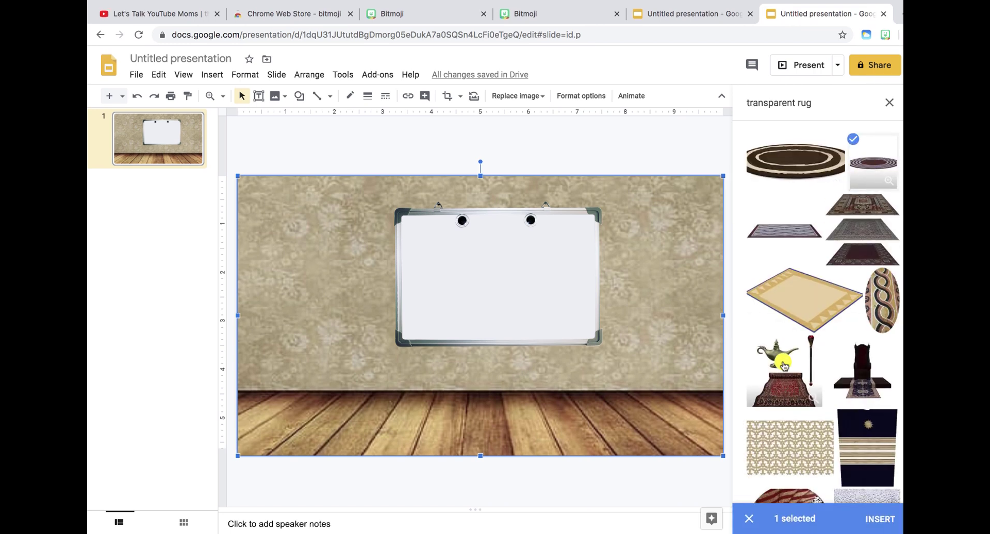
{"action": "left_click", "coordinate": [883, 519]}
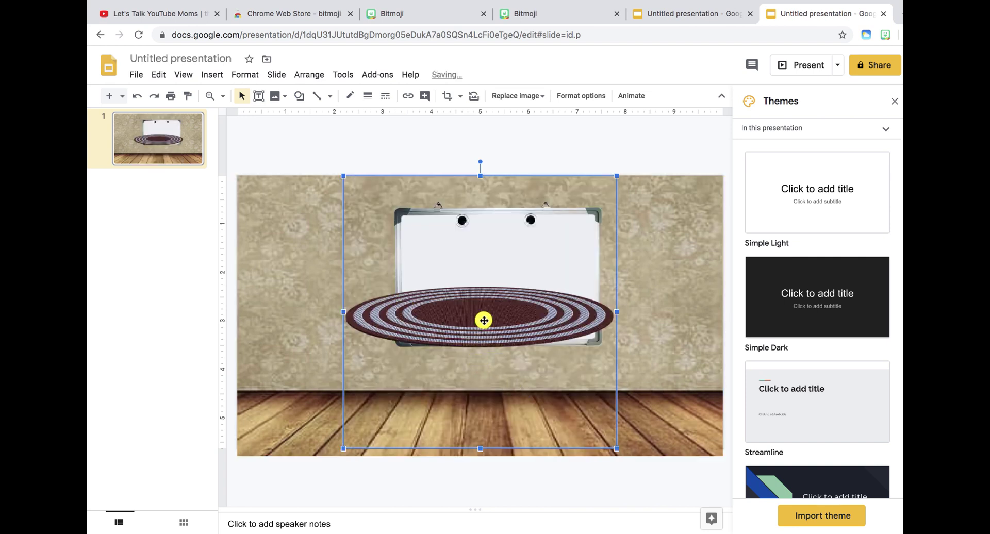
Step: Lower the rug onto the wooden floor, centred beneath the whiteboard
{"action": "left_click_drag", "start_coordinate": [484, 324], "coordinate": [494, 428]}
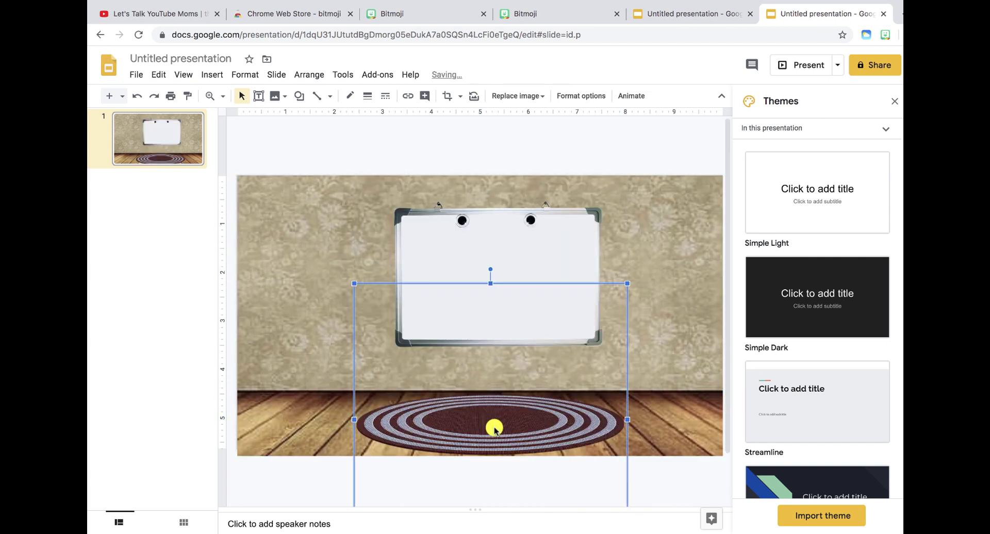
{"action": "left_click", "coordinate": [647, 410]}
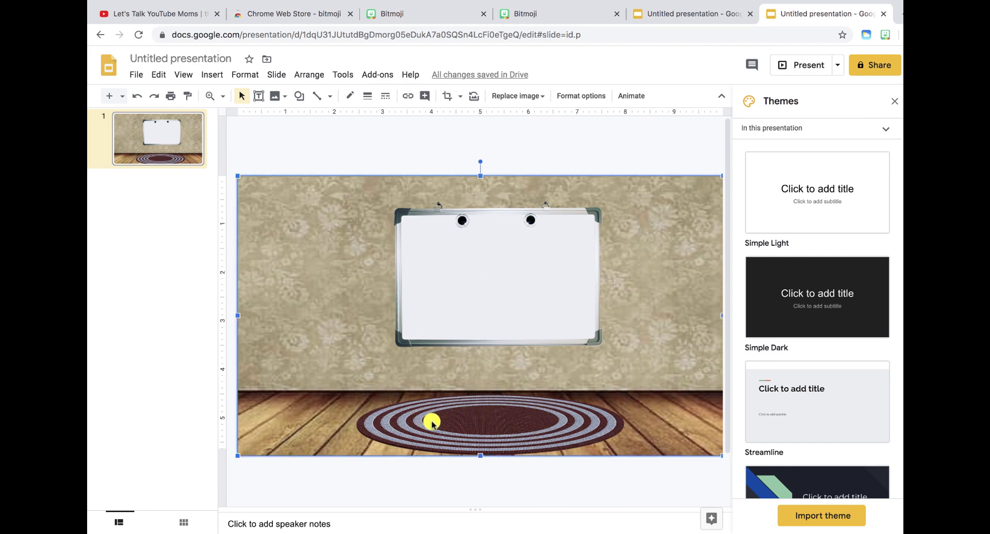
{"action": "left_click", "coordinate": [453, 420]}
{"action": "key", "text": "ctrl+z"}
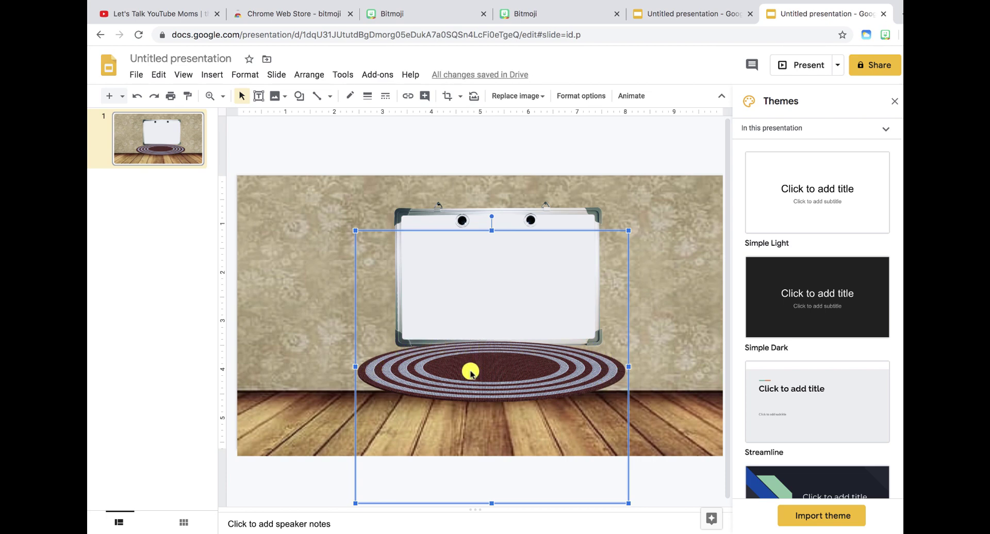
{"action": "left_click_drag", "start_coordinate": [503, 366], "coordinate": [515, 419]}
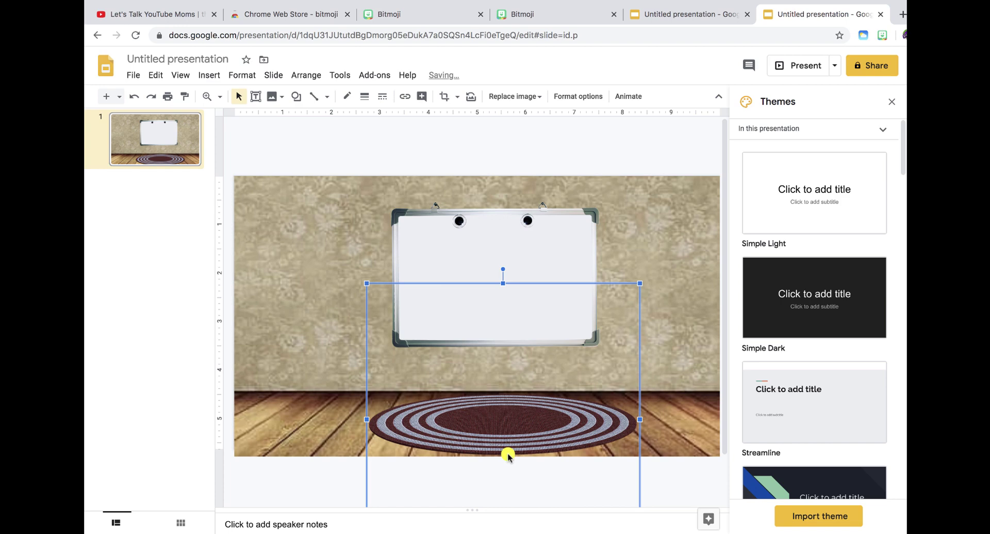
{"action": "left_click", "coordinate": [681, 407]}
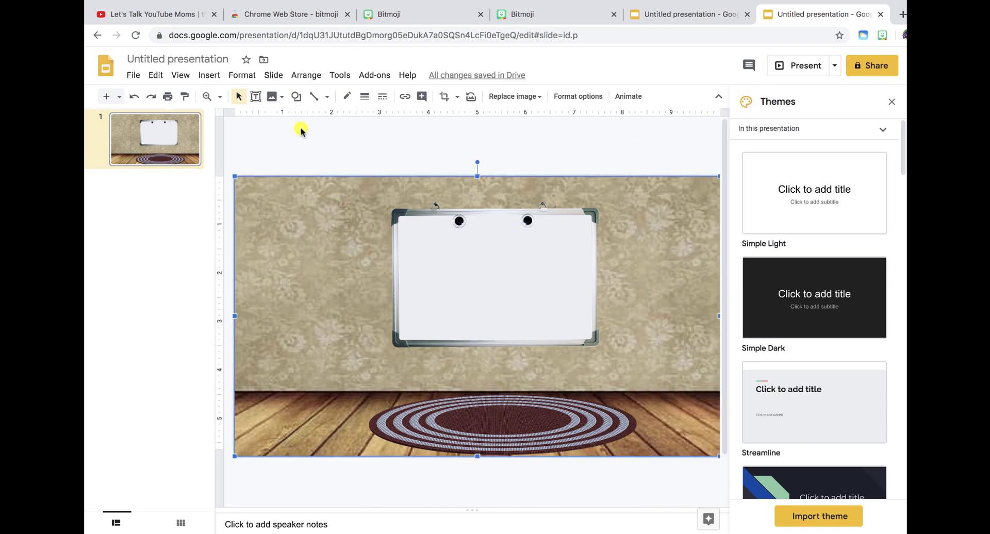
{"action": "left_click", "coordinate": [209, 74]}
Step: Search the web for 'transparent chair' and insert the pink tufted armchair picture
{"action": "mouse_move", "coordinate": [223, 97]}
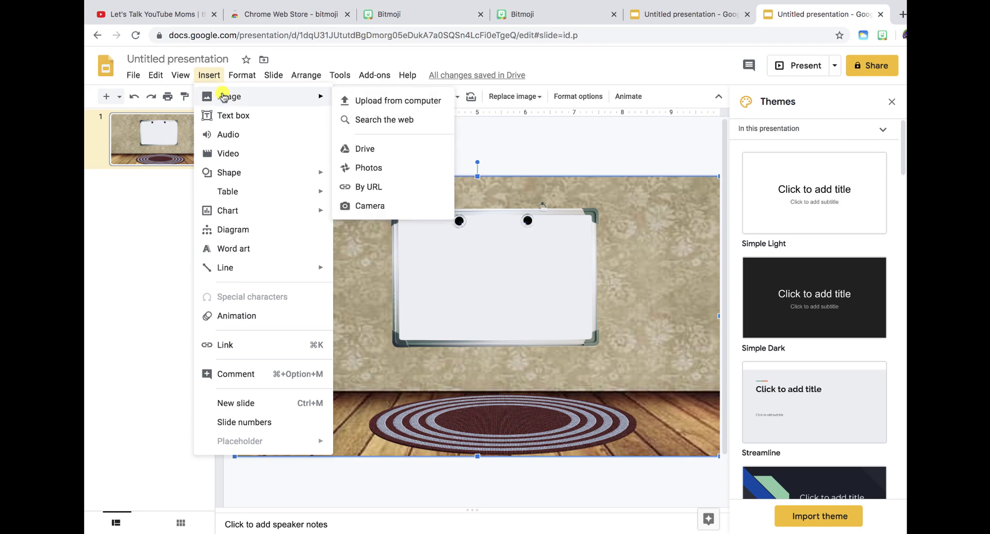
{"action": "left_click", "coordinate": [360, 117]}
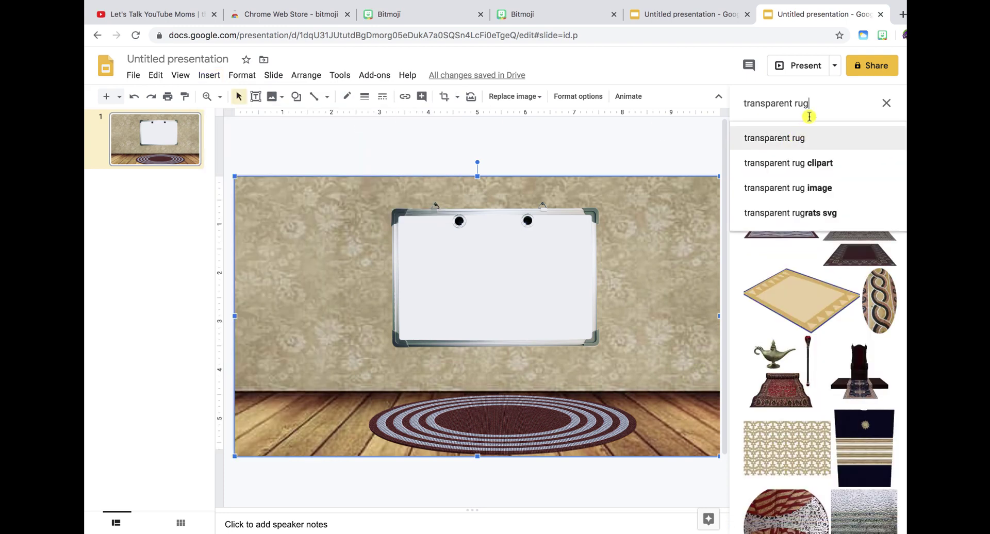
{"action": "key", "text": "BackSpace"}
{"action": "type", "text": "chai"}
{"action": "key", "text": "Return"}
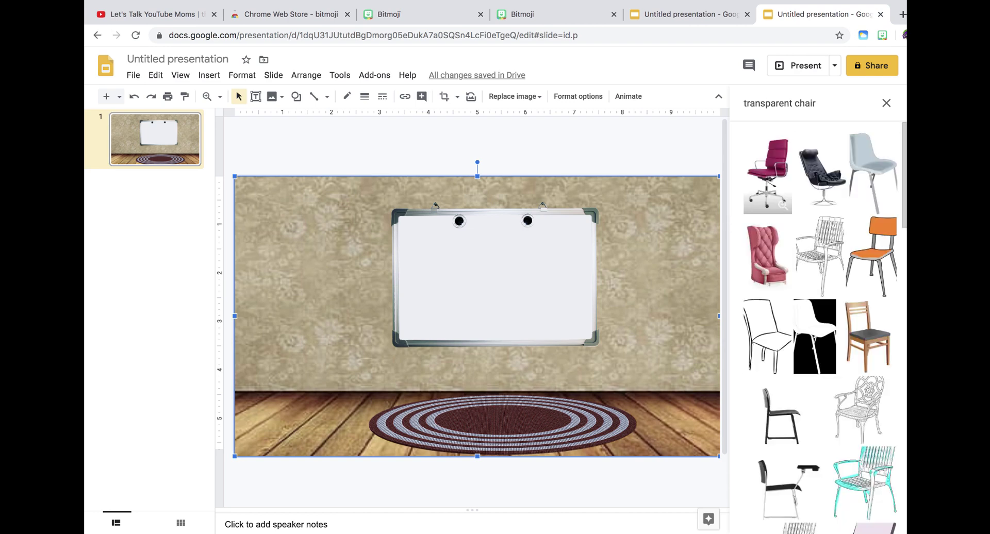
{"action": "left_click_drag", "start_coordinate": [763, 240], "coordinate": [341, 301]}
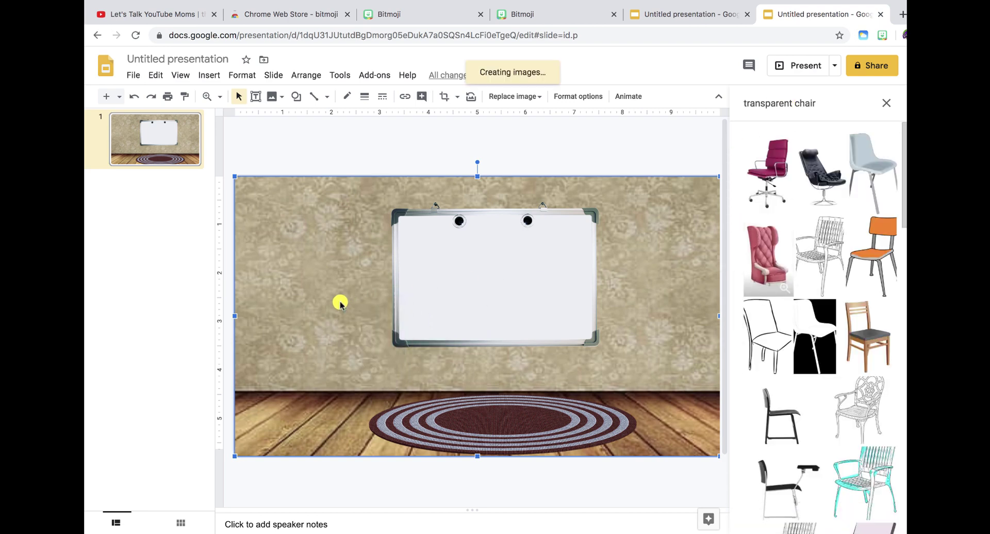
{"action": "left_click", "coordinate": [770, 255]}
{"action": "left_click", "coordinate": [883, 520]}
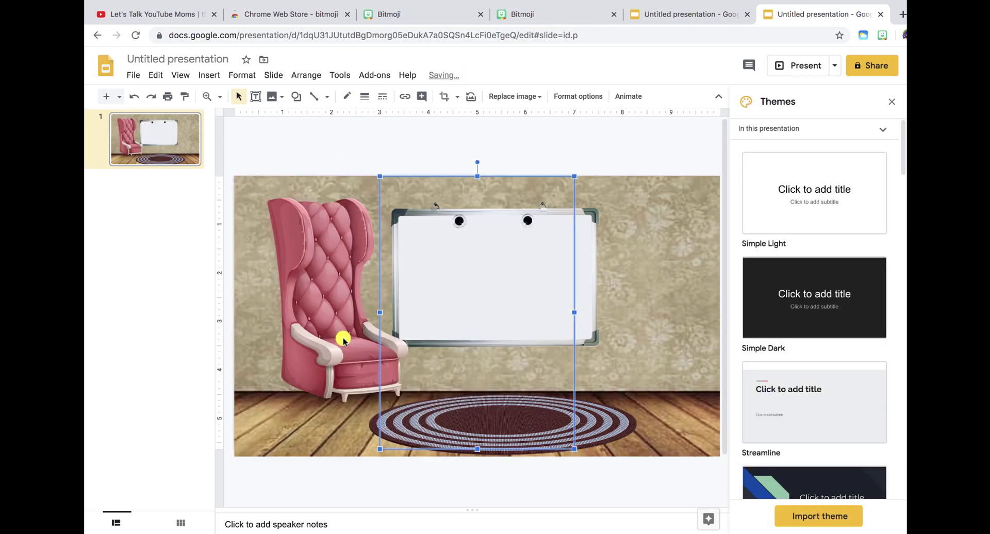
Step: Delete the duplicate armchair, then move the remaining chair down and shrink it
{"action": "key", "text": "Delete"}
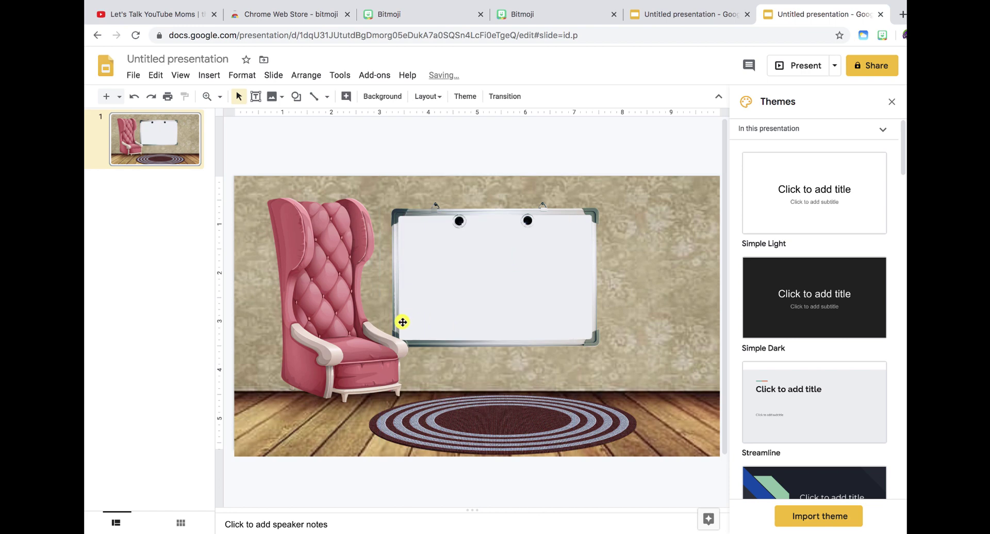
{"action": "left_click_drag", "start_coordinate": [320, 315], "coordinate": [324, 364]}
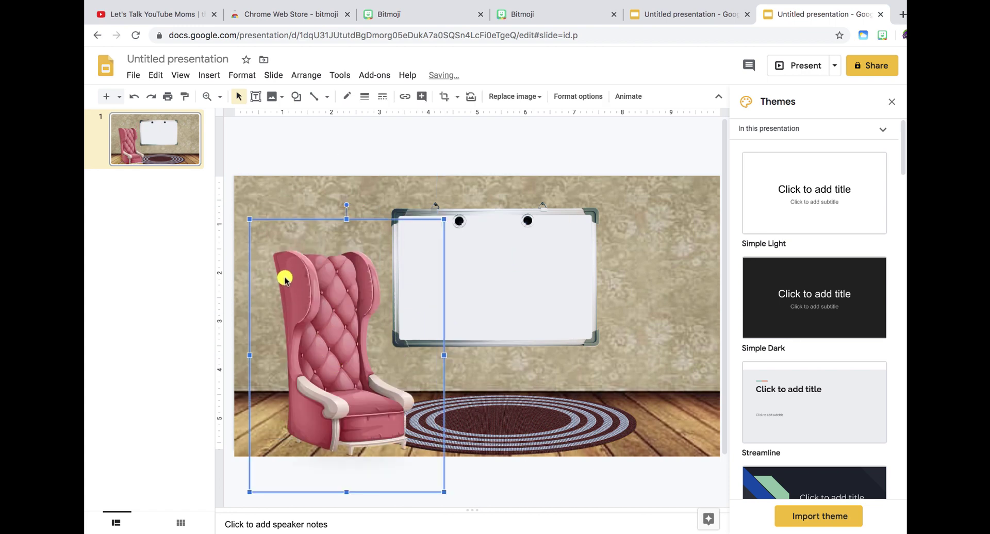
{"action": "left_click_drag", "start_coordinate": [250, 219], "coordinate": [294, 258]}
{"action": "left_click", "coordinate": [475, 376]}
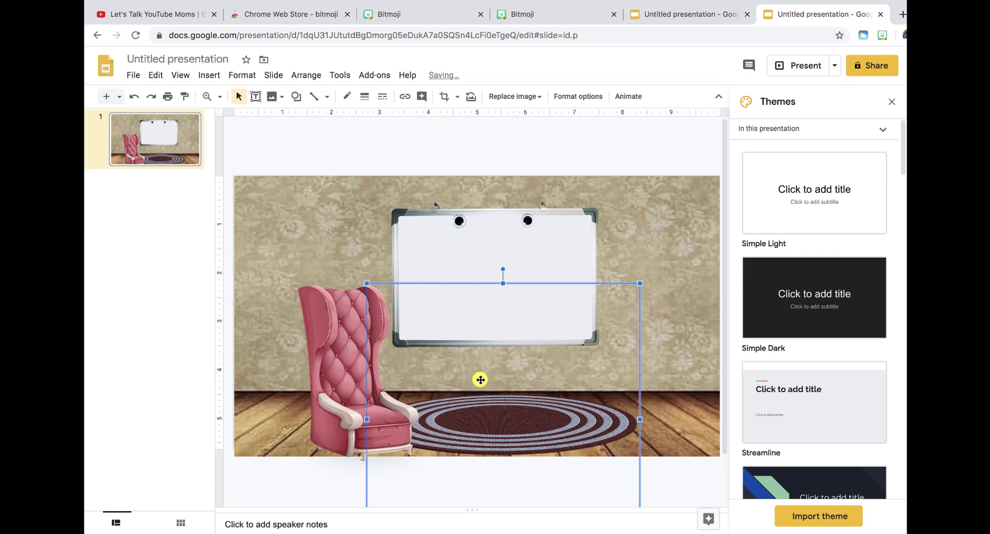
{"action": "left_click", "coordinate": [635, 246]}
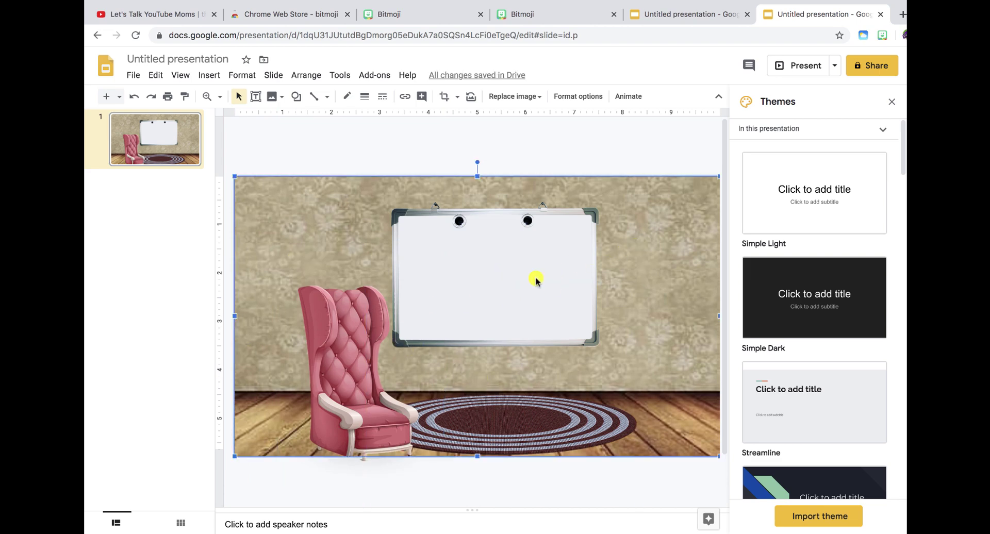
Step: Shrink the armchair a bit more and shift it left onto the floor beside the rug
{"action": "left_click", "coordinate": [353, 354]}
{"action": "left_click_drag", "start_coordinate": [340, 358], "coordinate": [329, 345]}
{"action": "left_click", "coordinate": [477, 365]}
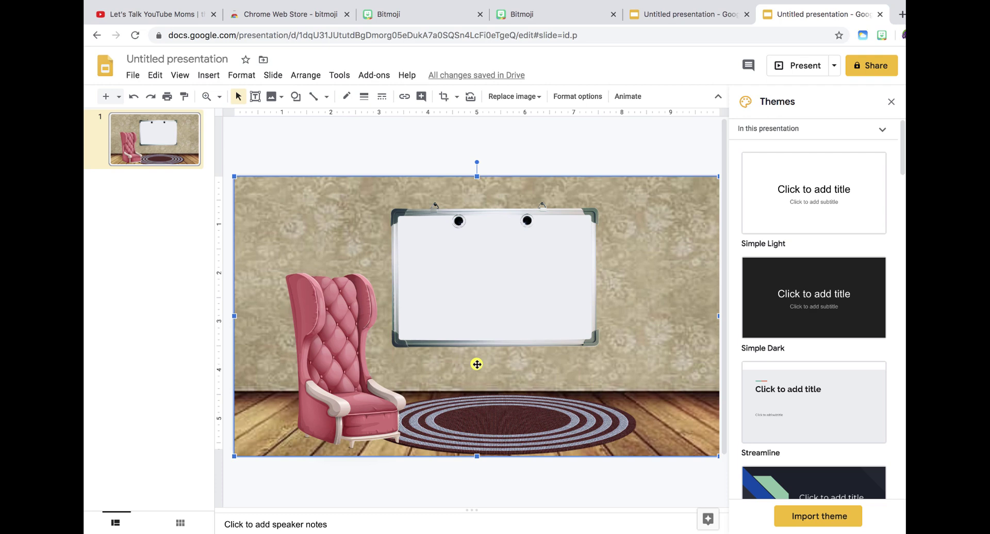
{"action": "left_click", "coordinate": [344, 314]}
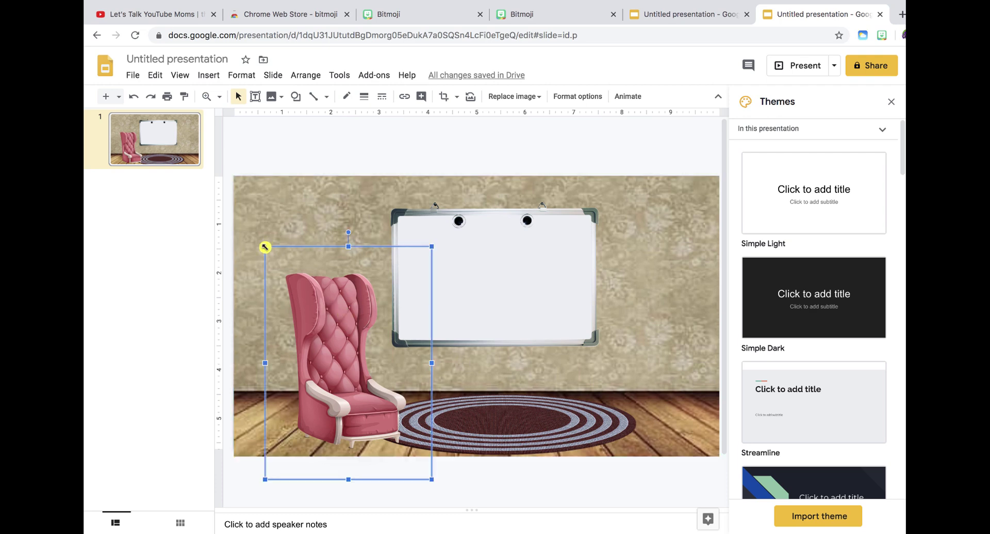
{"action": "left_click_drag", "start_coordinate": [265, 247], "coordinate": [292, 283]}
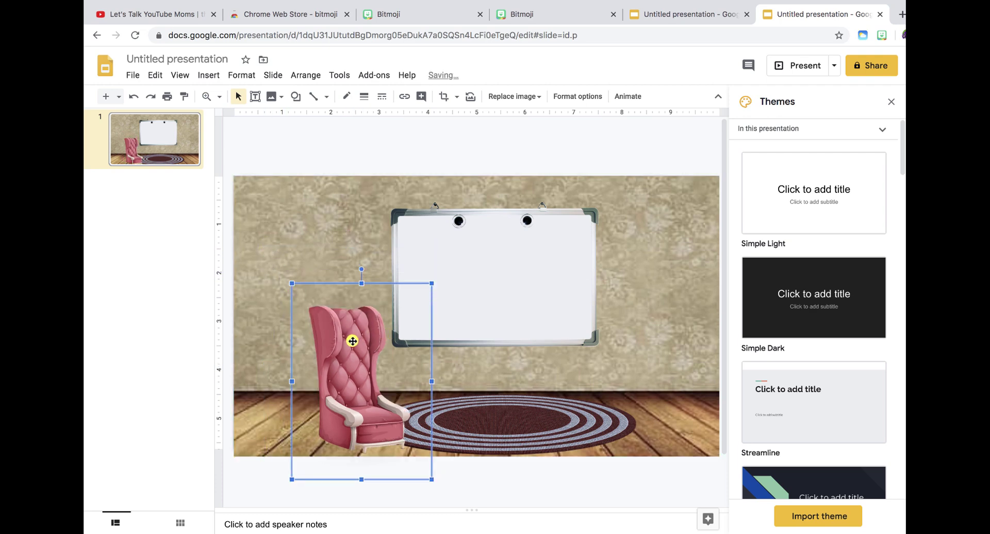
{"action": "left_click_drag", "start_coordinate": [353, 340], "coordinate": [345, 341]}
{"action": "left_click", "coordinate": [514, 367]}
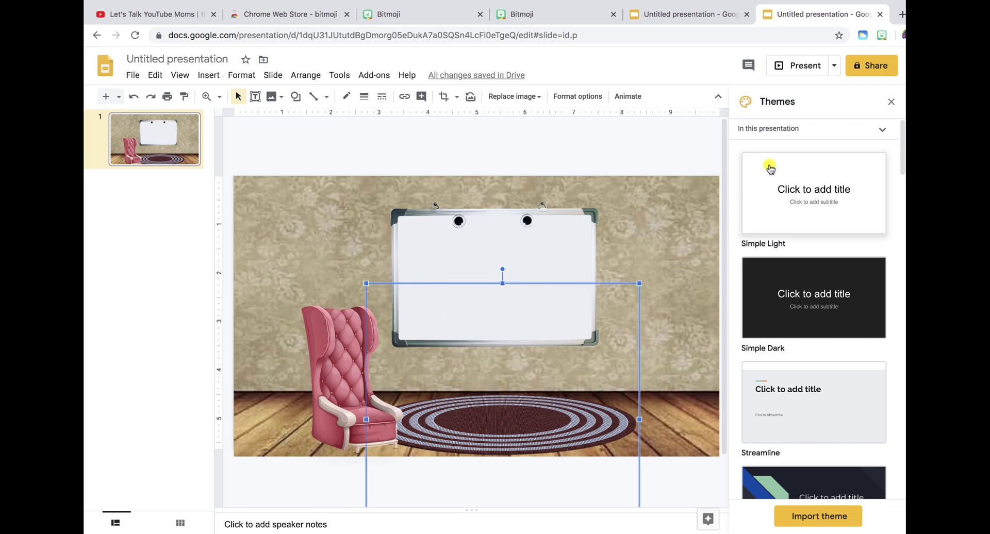
Step: Search web images for 'transparent alphabet chart' and insert the colourful alphabet chart
{"action": "left_click", "coordinate": [204, 77]}
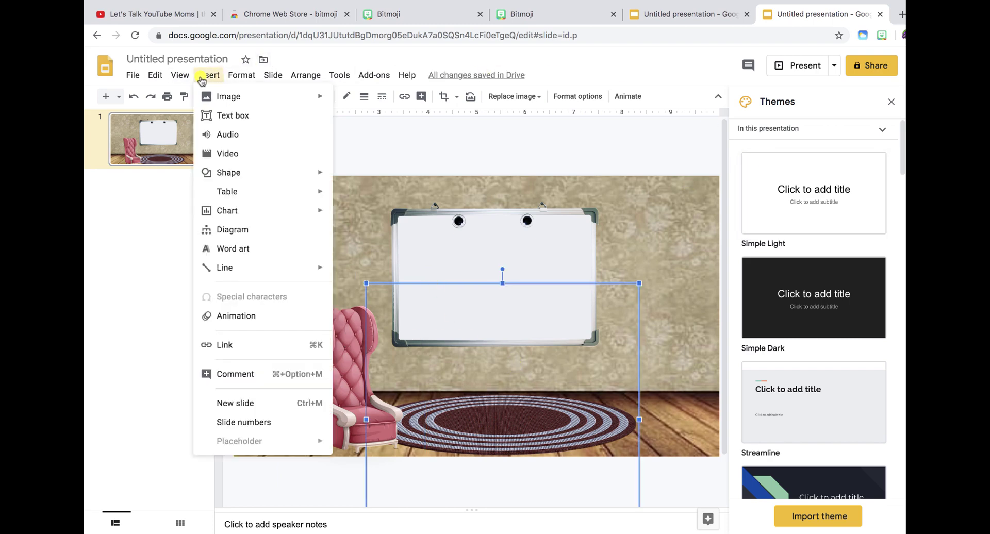
{"action": "mouse_move", "coordinate": [212, 103]}
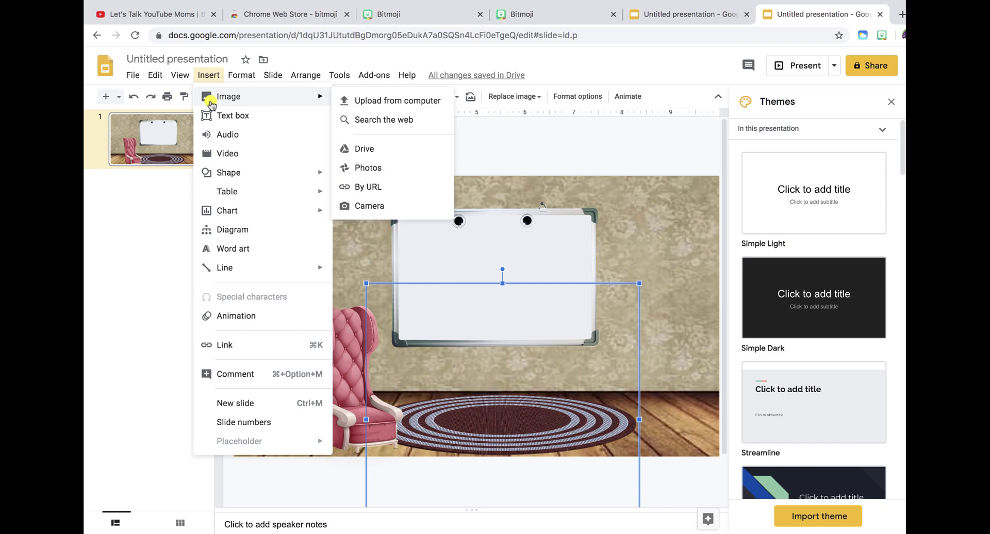
{"action": "left_click", "coordinate": [373, 119]}
{"action": "left_click_drag", "start_coordinate": [825, 97], "coordinate": [808, 98]}
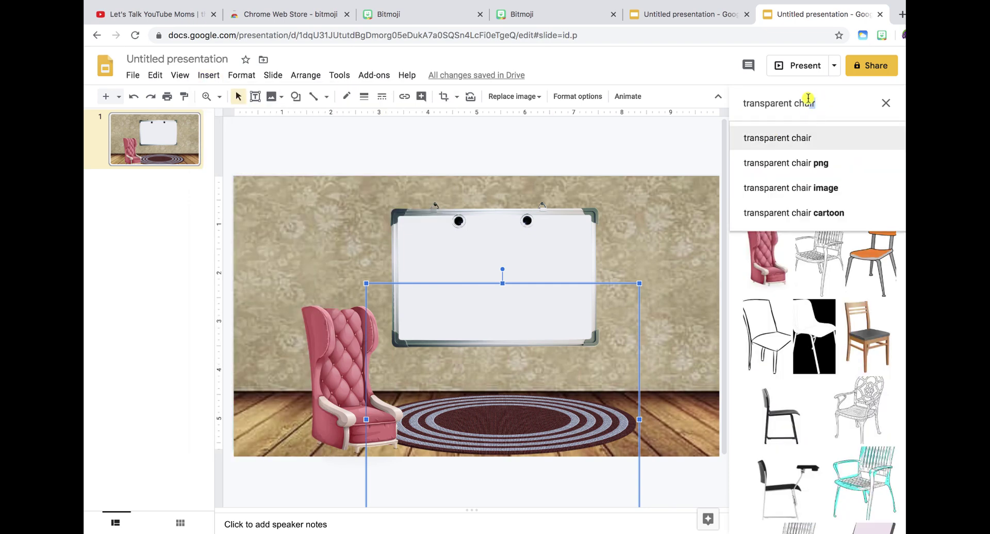
{"action": "key", "text": "BackSpace"}
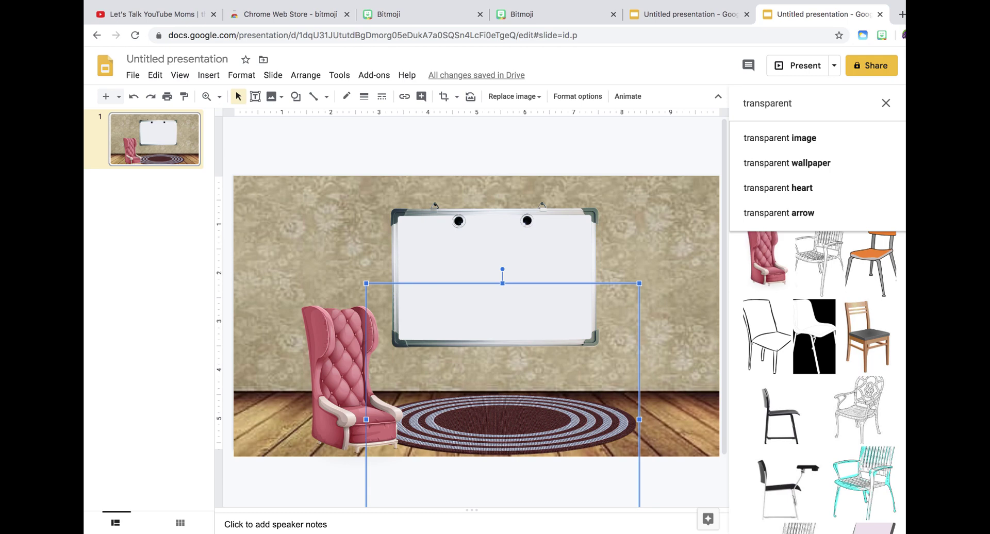
{"action": "type", "text": "alphabet "}
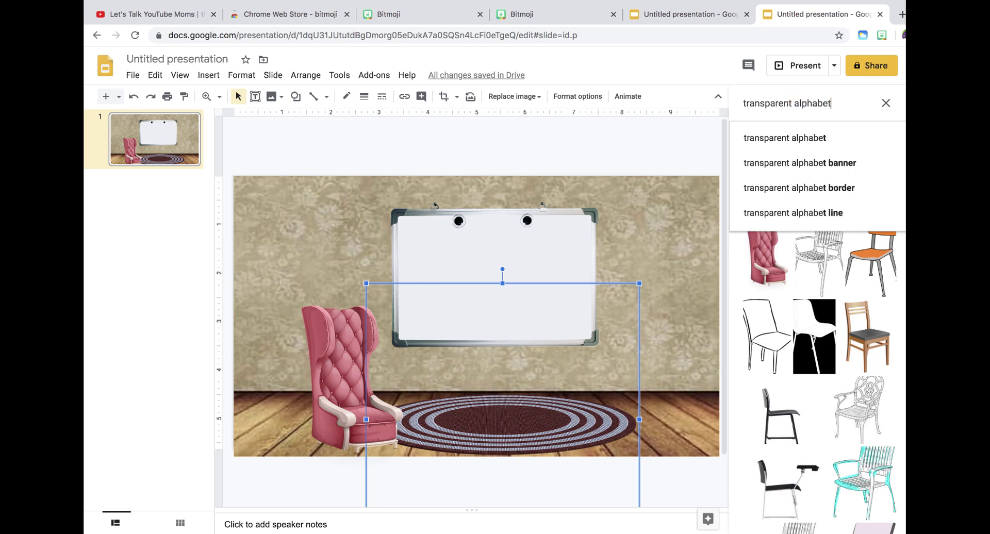
{"action": "type", "text": "chart"}
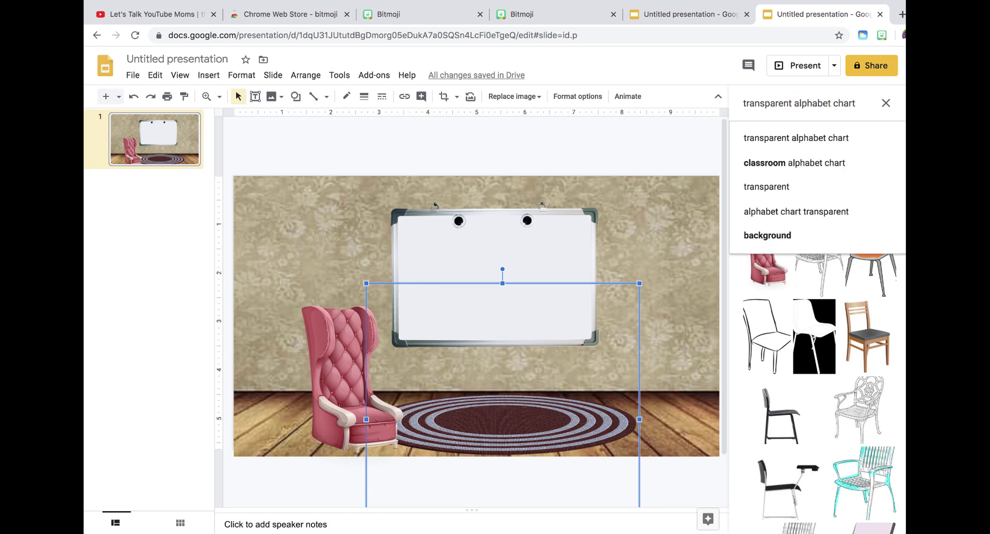
{"action": "key", "text": "Return"}
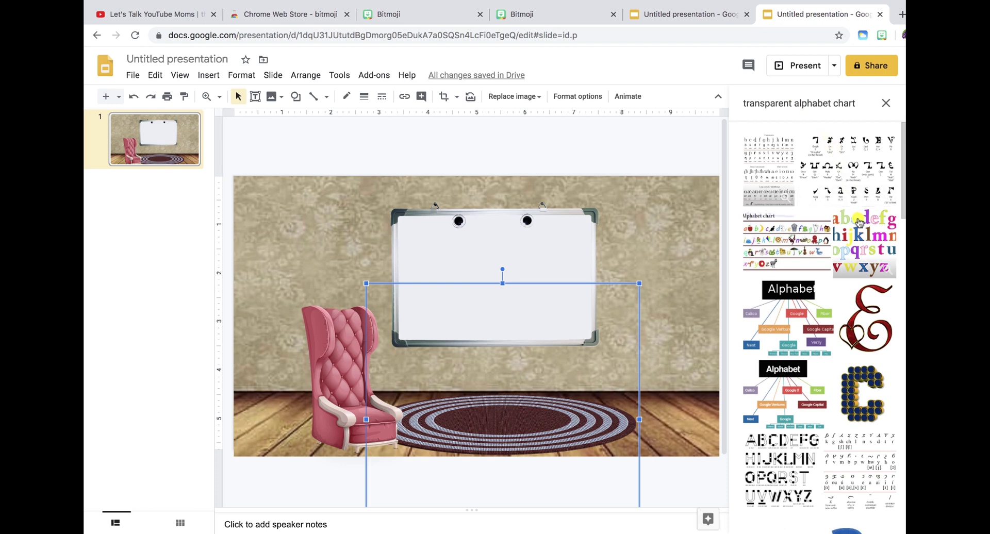
{"action": "left_click", "coordinate": [859, 223]}
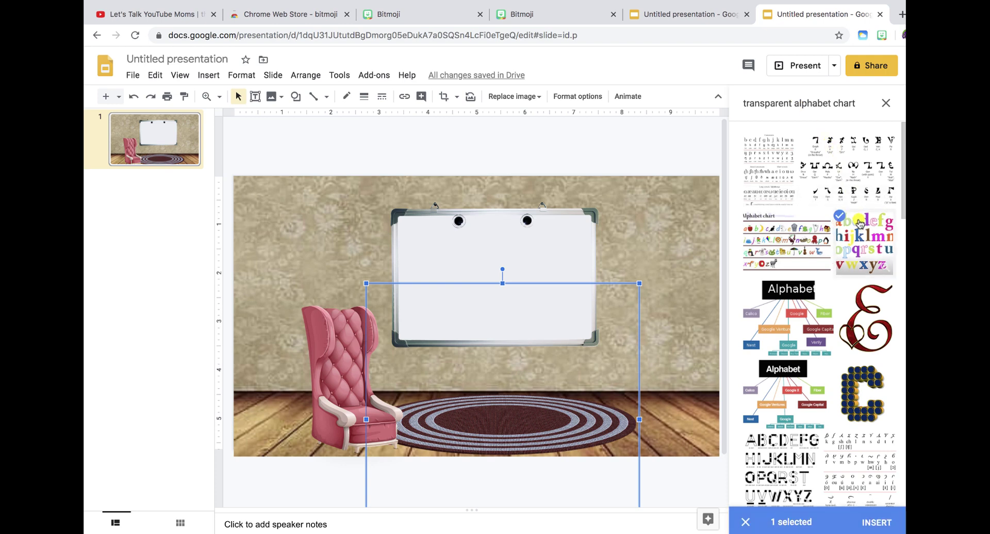
{"action": "left_click", "coordinate": [878, 520]}
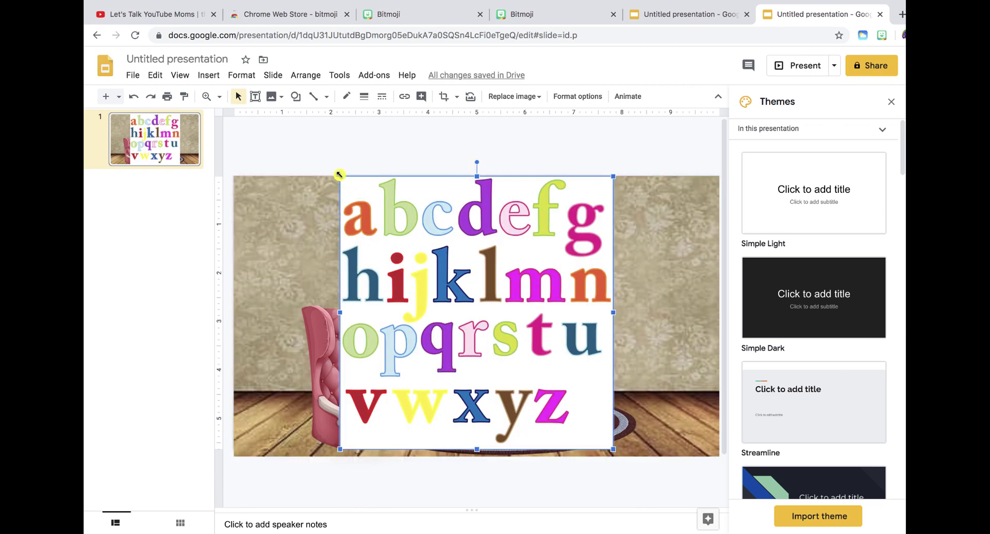
Step: Shrink the alphabet chart and hang it on the wall right of the whiteboard
{"action": "left_click_drag", "start_coordinate": [340, 176], "coordinate": [477, 312]}
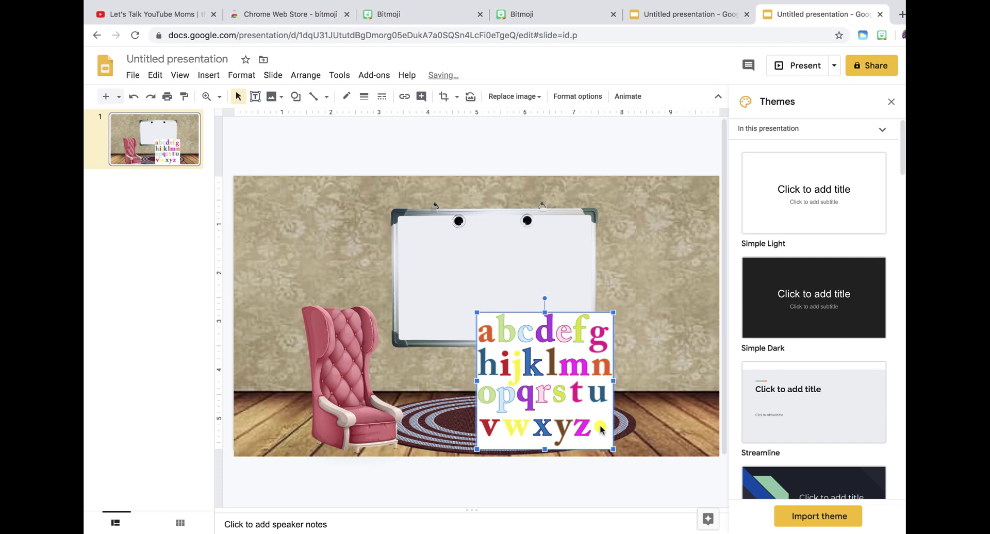
{"action": "left_click_drag", "start_coordinate": [611, 445], "coordinate": [505, 344]}
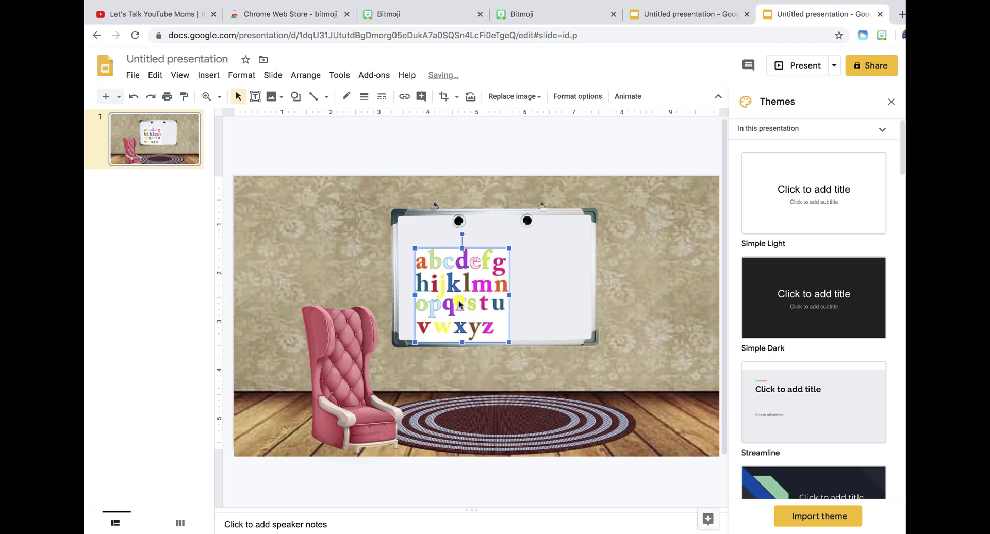
{"action": "left_click_drag", "start_coordinate": [460, 305], "coordinate": [653, 266]}
{"action": "left_click", "coordinate": [672, 334]}
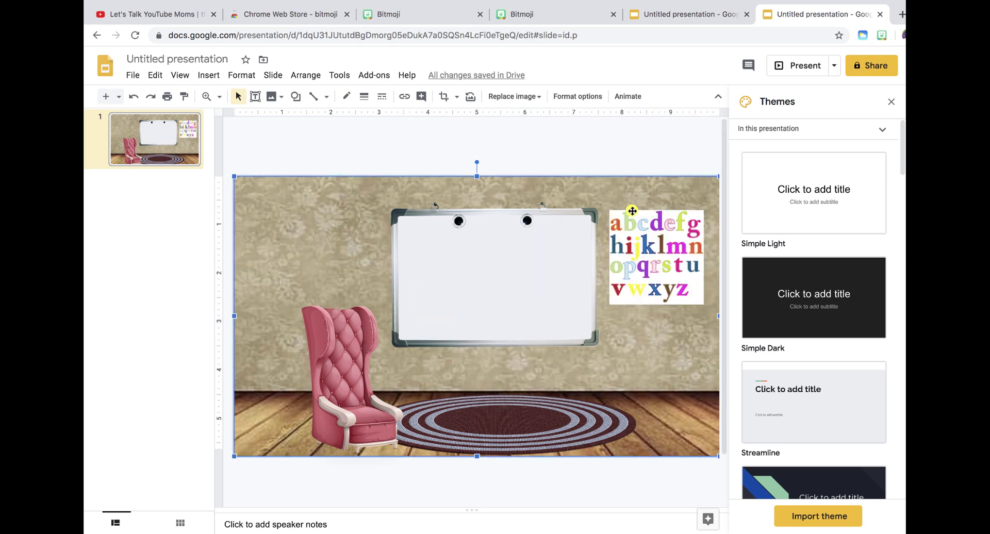
Step: Search web images for a transparent picture frame and insert the rainbow frame
{"action": "left_click", "coordinate": [204, 76]}
{"action": "mouse_move", "coordinate": [216, 102]}
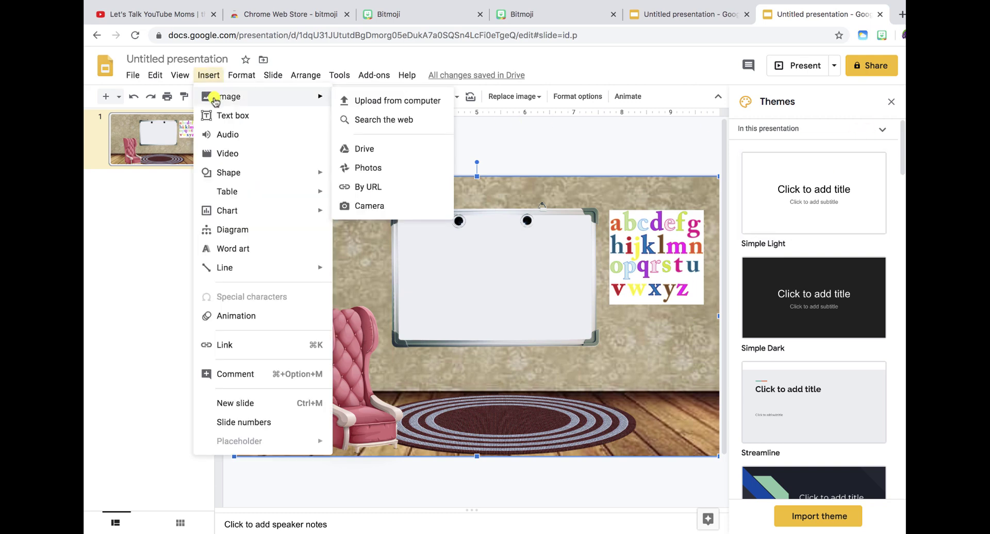
{"action": "left_click", "coordinate": [356, 120]}
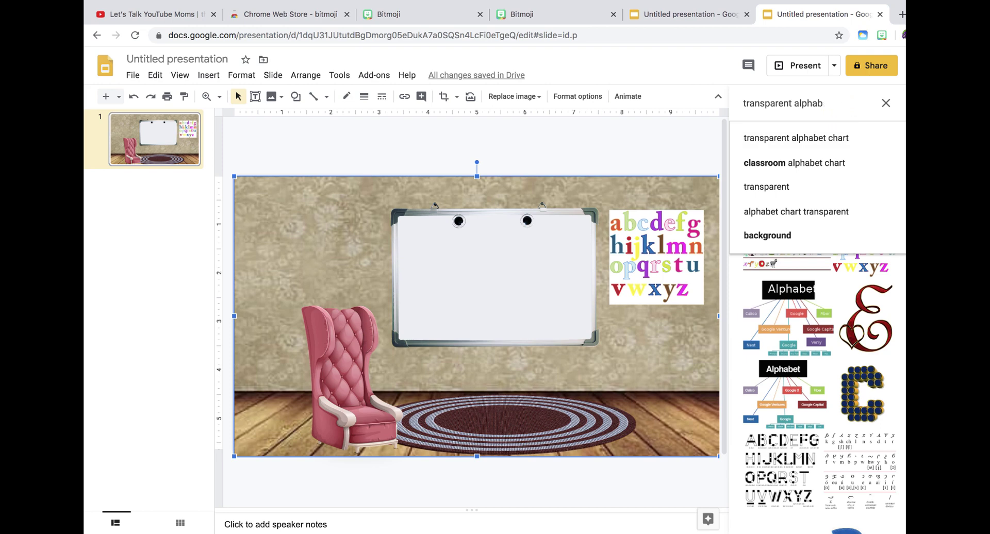
{"action": "key", "text": "BackSpace"}
{"action": "key", "text": "BackSpace"}
{"action": "key", "text": "BackSpace"}
{"action": "key", "text": "BackSpace"}
{"action": "key", "text": "BackSpace"}
{"action": "type", "text": "fram"}
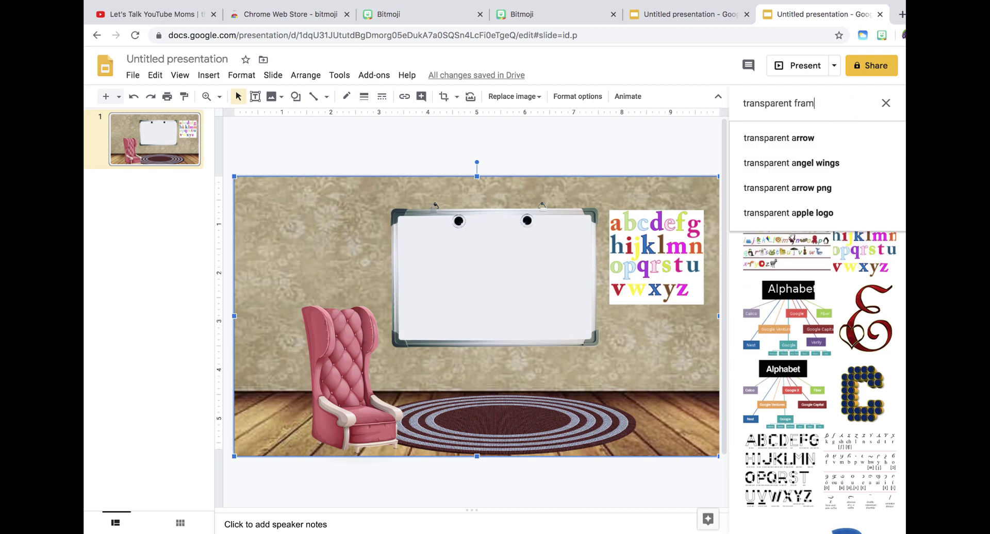
{"action": "type", "text": "e"}
{"action": "key", "text": "Return"}
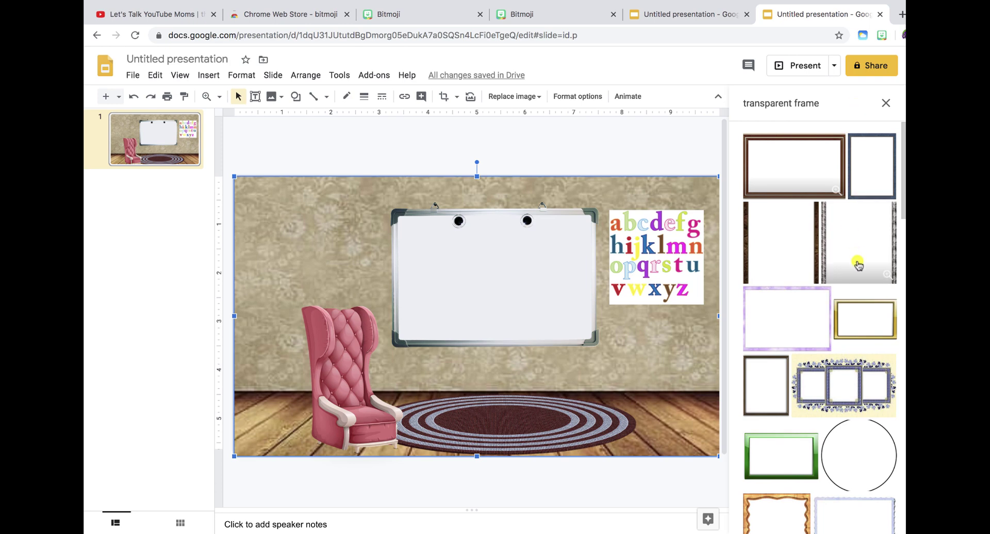
{"action": "scroll", "coordinate": [857, 265], "scroll_direction": "down", "scroll_amount": 5}
{"action": "scroll", "coordinate": [857, 265], "scroll_direction": "down", "scroll_amount": 10}
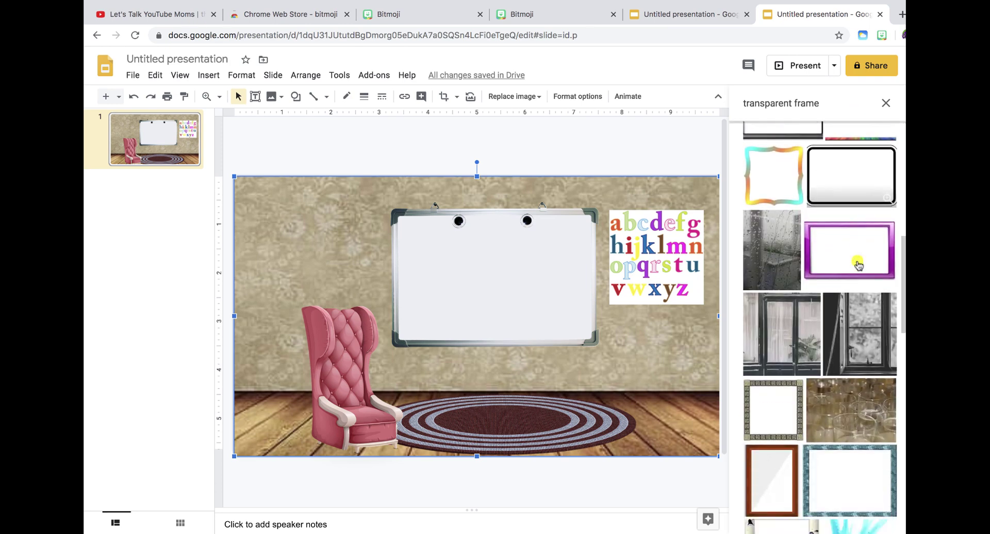
{"action": "scroll", "coordinate": [858, 265], "scroll_direction": "down", "scroll_amount": 5}
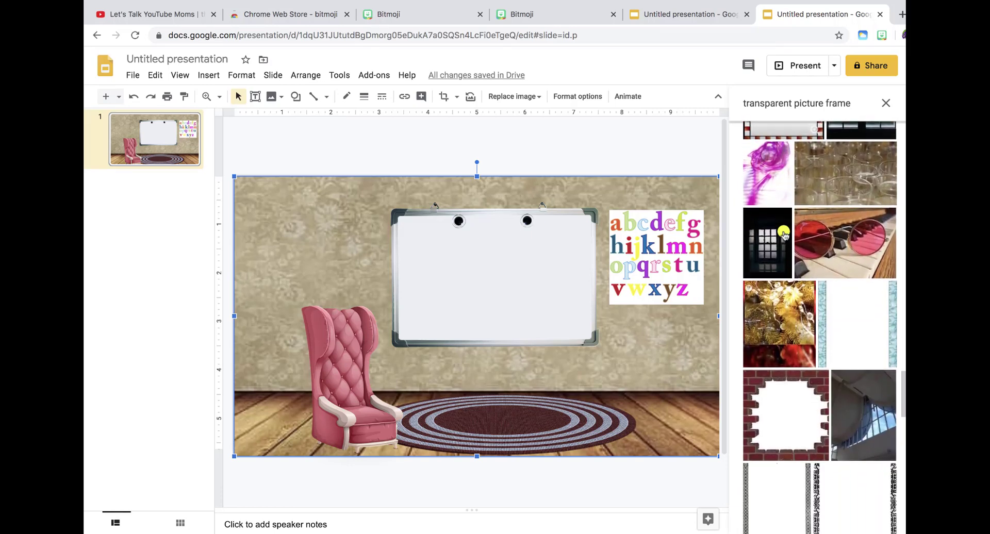
{"action": "scroll", "coordinate": [785, 236], "scroll_direction": "up", "scroll_amount": 5}
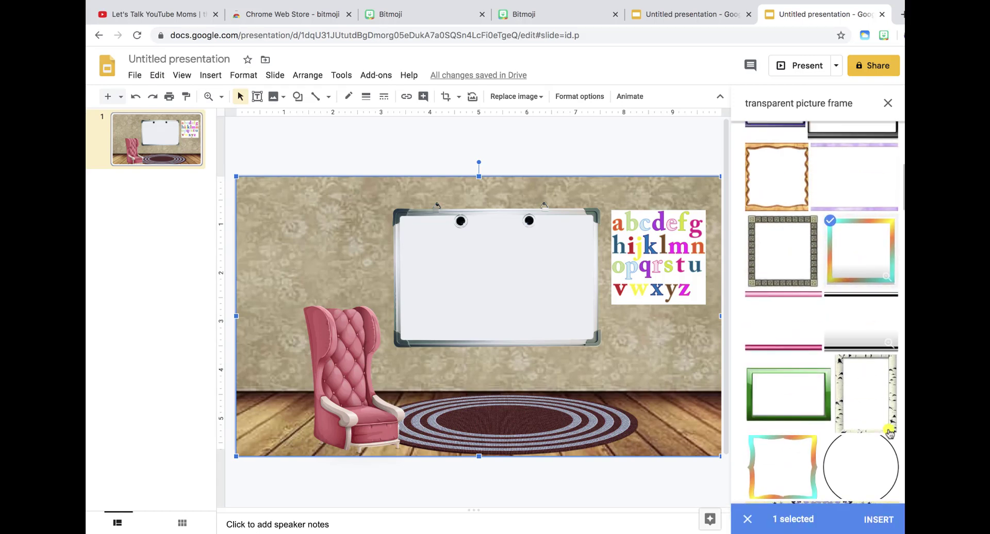
{"action": "left_click", "coordinate": [883, 518]}
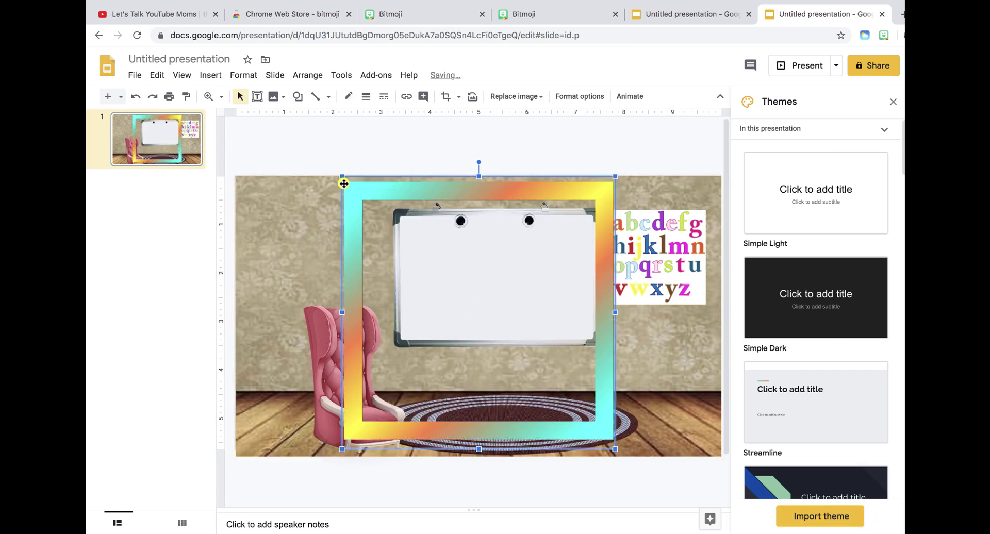
Step: Shrink the rainbow frame and line it up over the alphabet poster
{"action": "left_click_drag", "start_coordinate": [342, 176], "coordinate": [505, 321]}
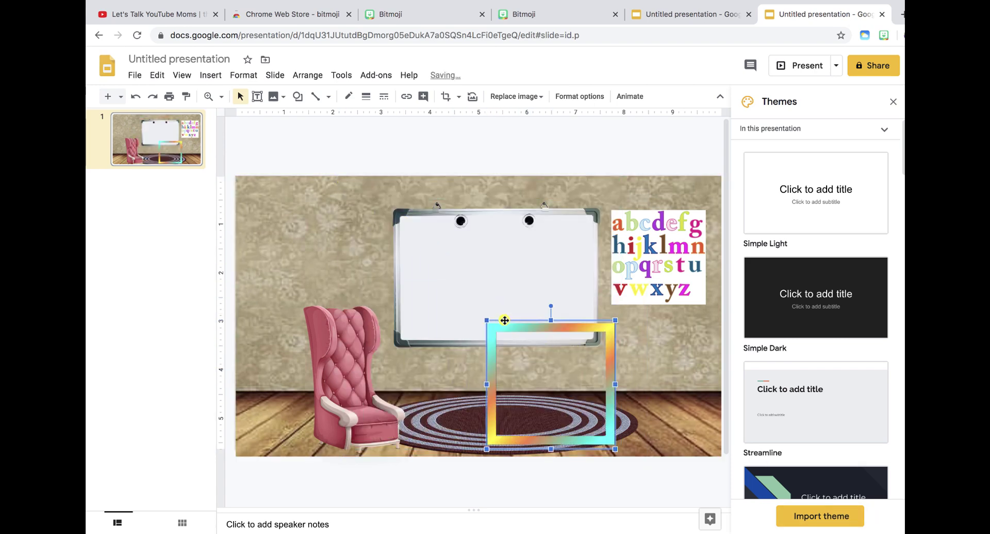
{"action": "left_click_drag", "start_coordinate": [537, 369], "coordinate": [653, 263]}
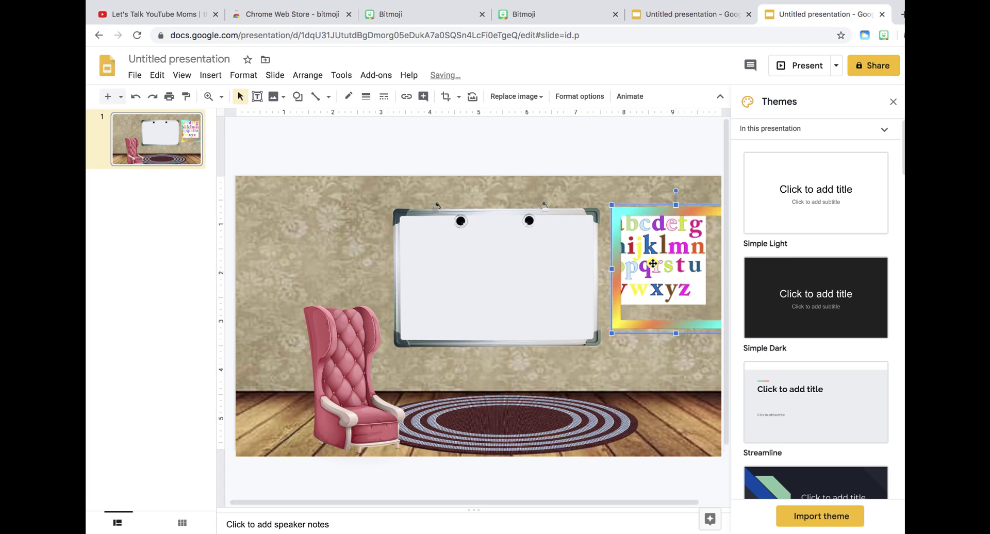
{"action": "left_click_drag", "start_coordinate": [613, 333], "coordinate": [638, 307]}
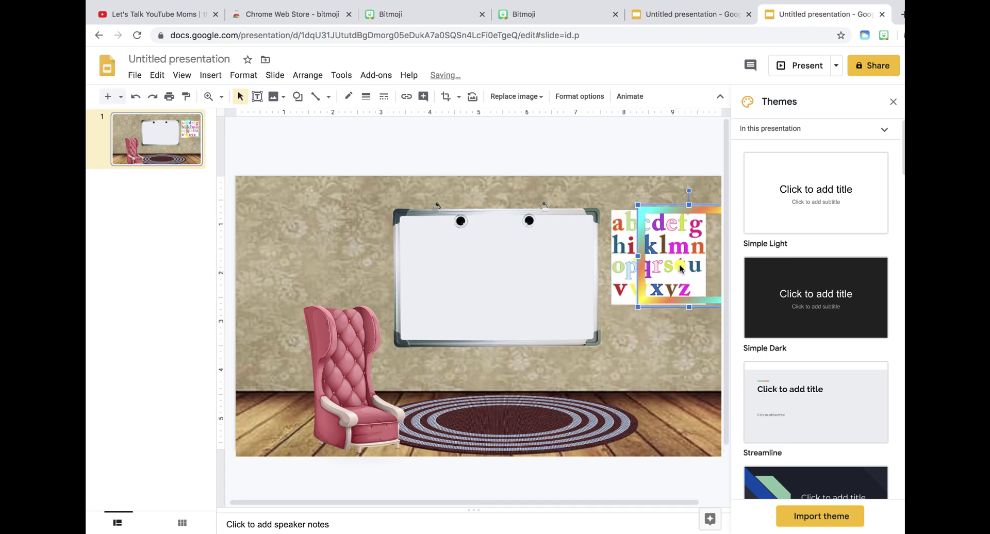
{"action": "left_click_drag", "start_coordinate": [681, 268], "coordinate": [654, 270]}
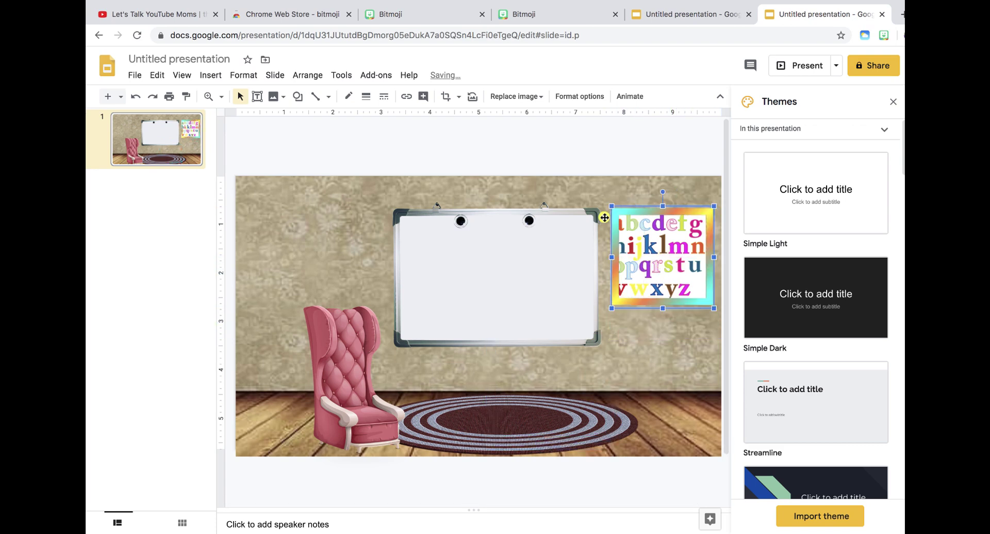
Step: Resize the alphabet poster's corners and left edge so its letters fit inside the frame
{"action": "left_click_drag", "start_coordinate": [611, 205], "coordinate": [607, 202]}
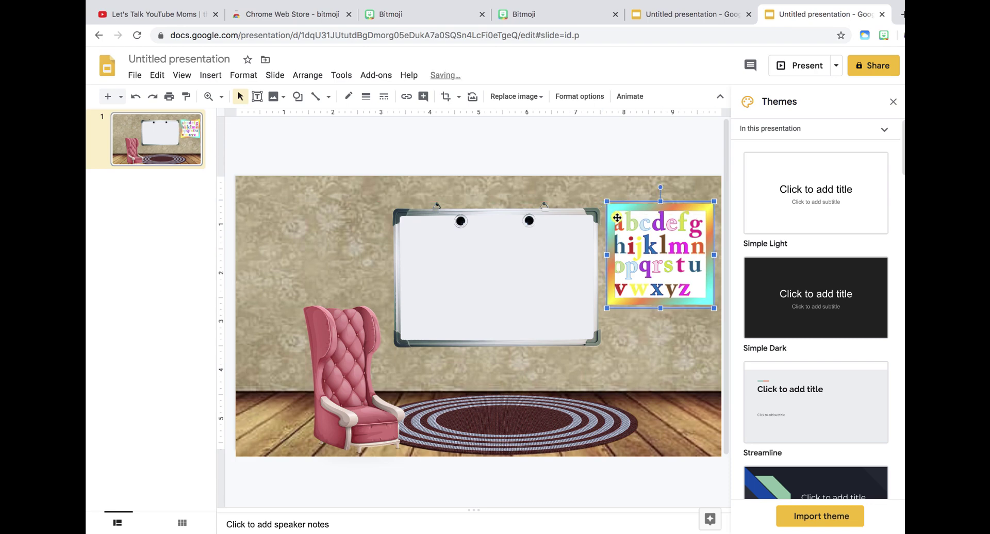
{"action": "left_click_drag", "start_coordinate": [607, 308], "coordinate": [598, 318]}
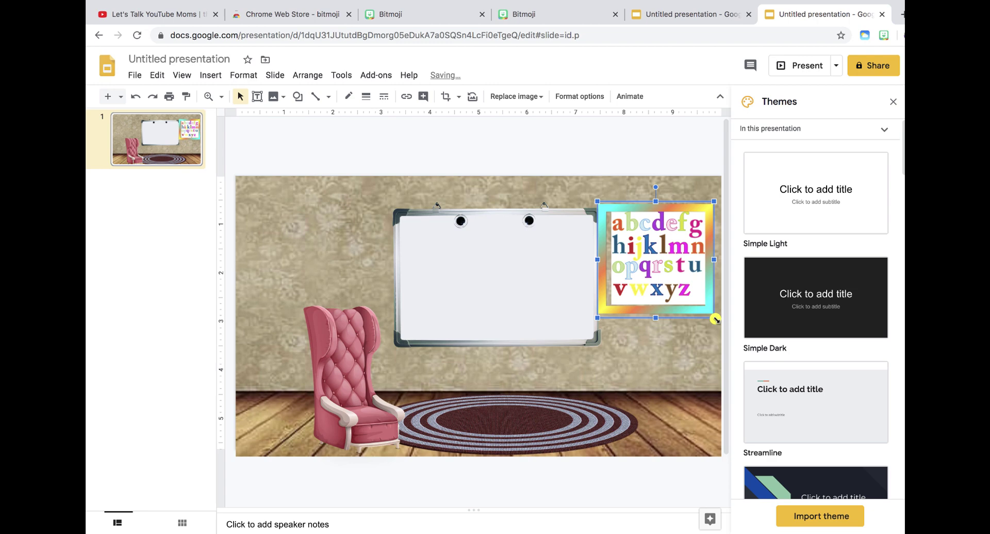
{"action": "left_click_drag", "start_coordinate": [714, 317], "coordinate": [709, 317]}
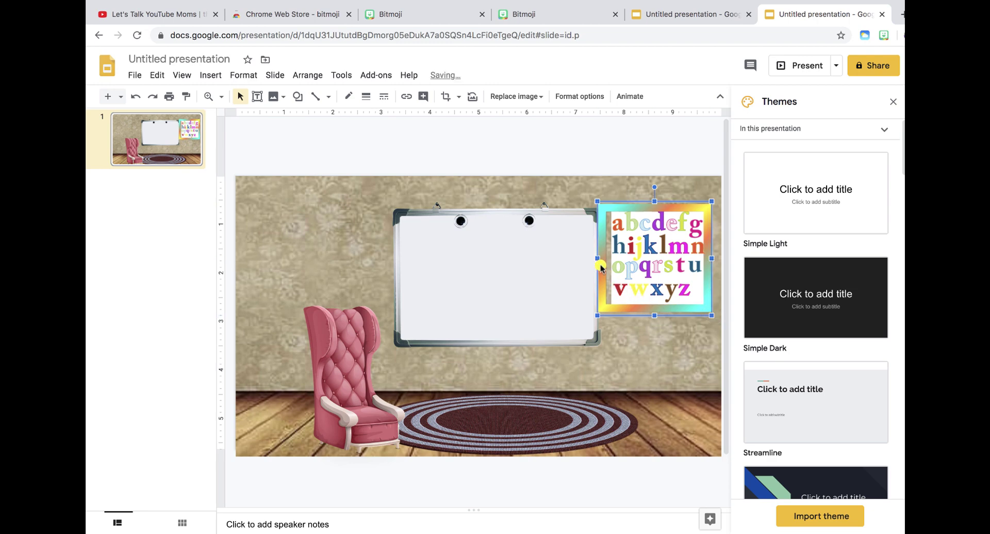
{"action": "left_click_drag", "start_coordinate": [598, 258], "coordinate": [607, 259]}
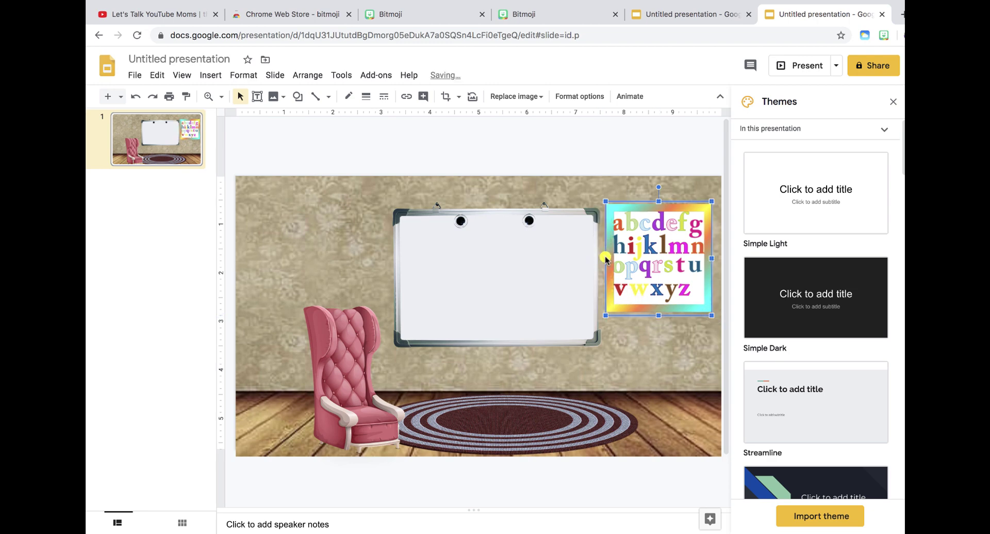
{"action": "left_click", "coordinate": [647, 324]}
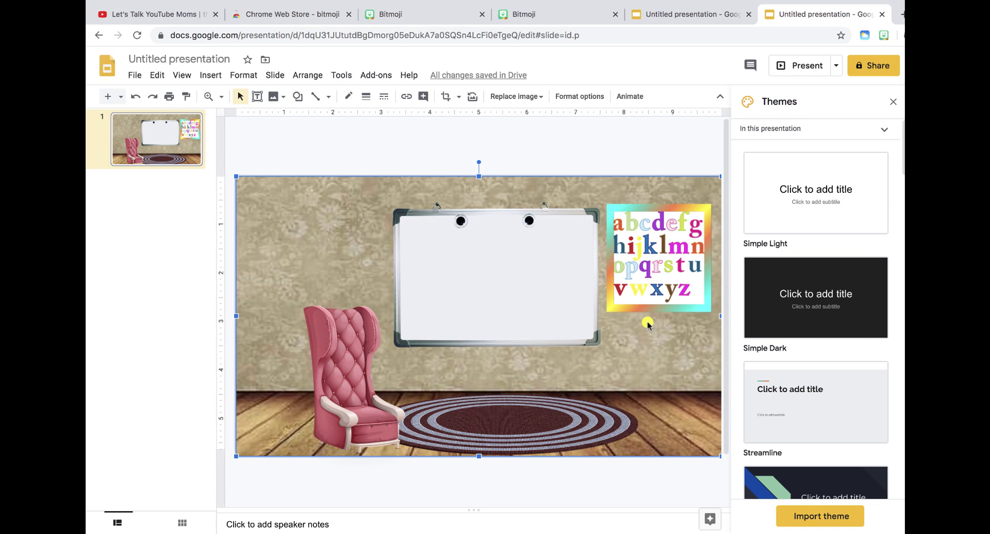
{"action": "left_click", "coordinate": [629, 262]}
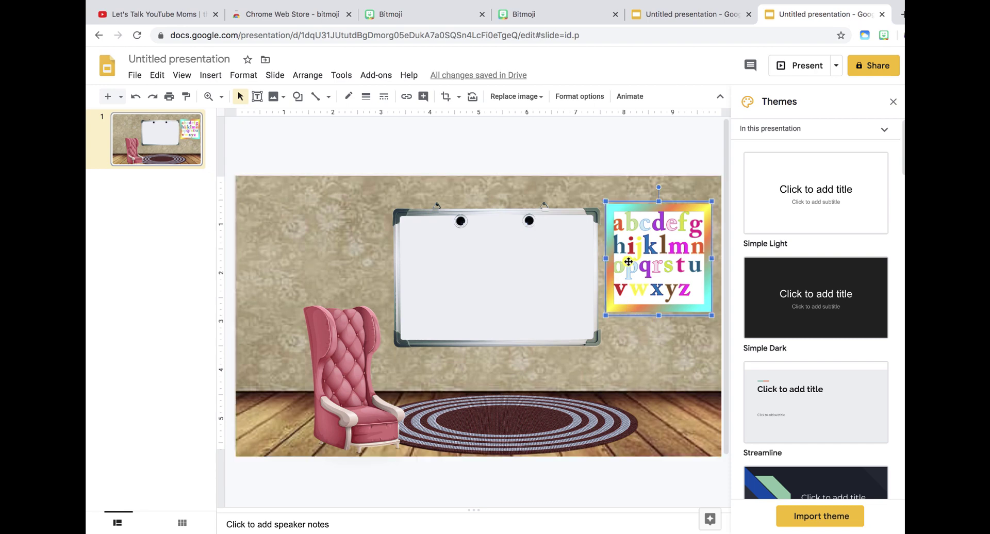
{"action": "left_click_drag", "start_coordinate": [606, 259], "coordinate": [605, 259]}
{"action": "left_click_drag", "start_coordinate": [606, 259], "coordinate": [607, 260]}
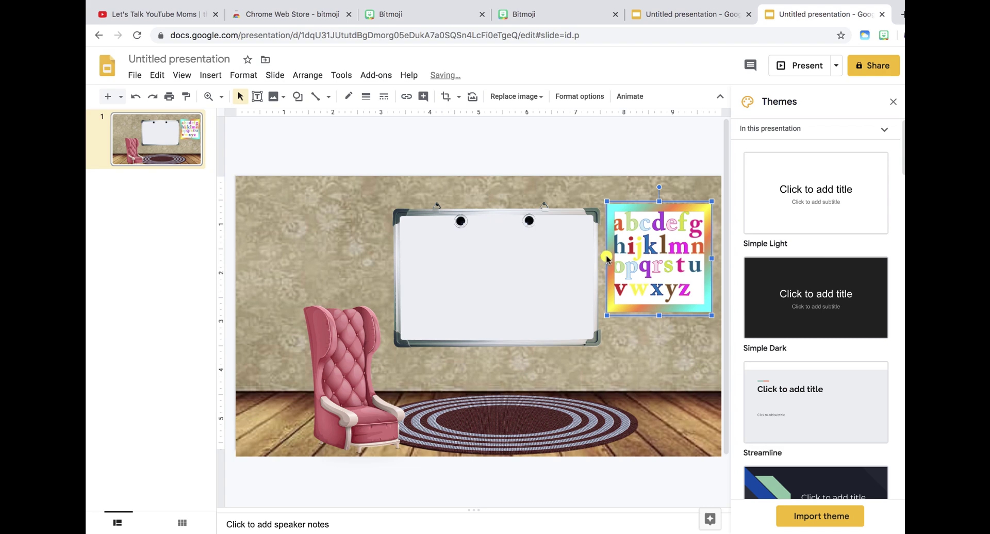
{"action": "left_click_drag", "start_coordinate": [607, 258], "coordinate": [604, 259]}
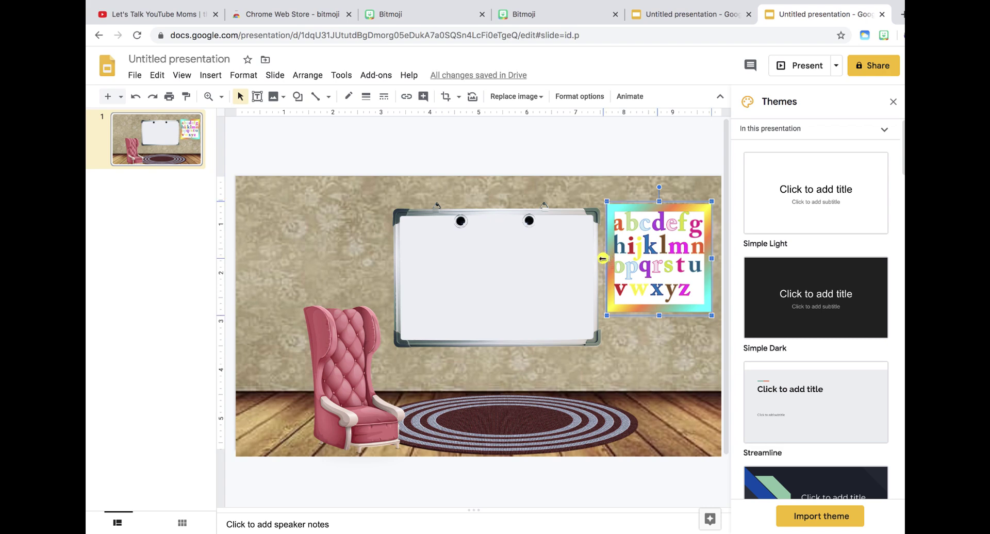
{"action": "left_click", "coordinate": [653, 354]}
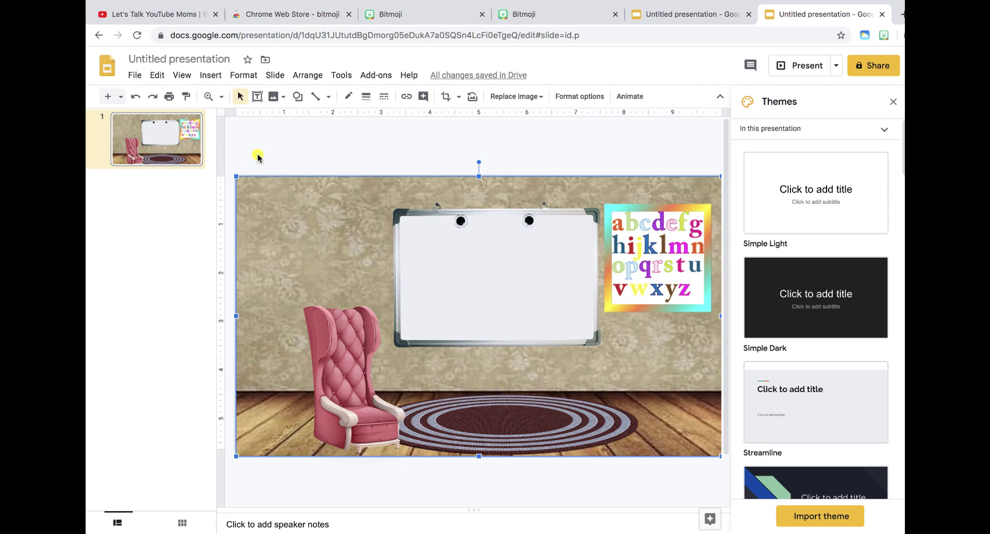
Step: Run a web image search for 'transparent open window'
{"action": "left_click", "coordinate": [210, 75]}
{"action": "mouse_move", "coordinate": [219, 94]}
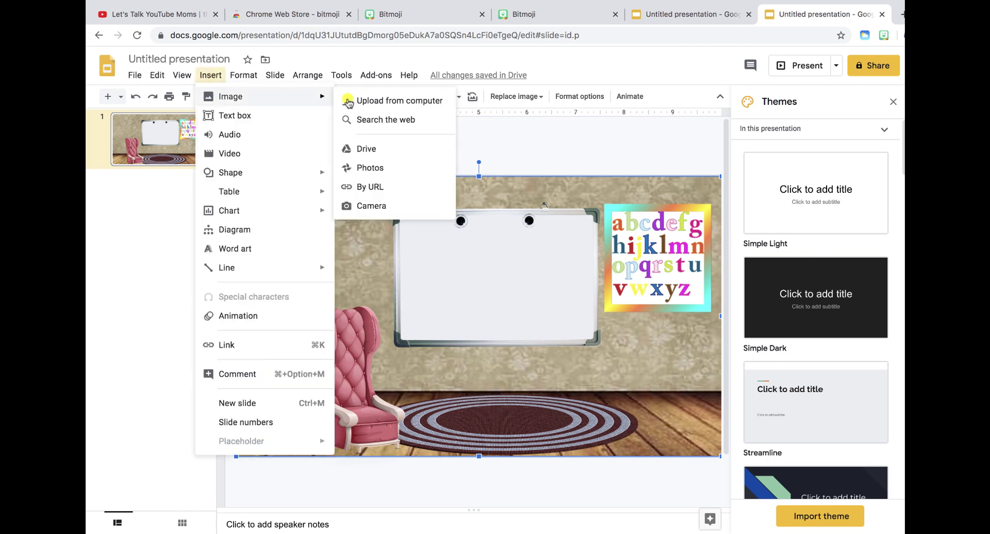
{"action": "left_click", "coordinate": [369, 119]}
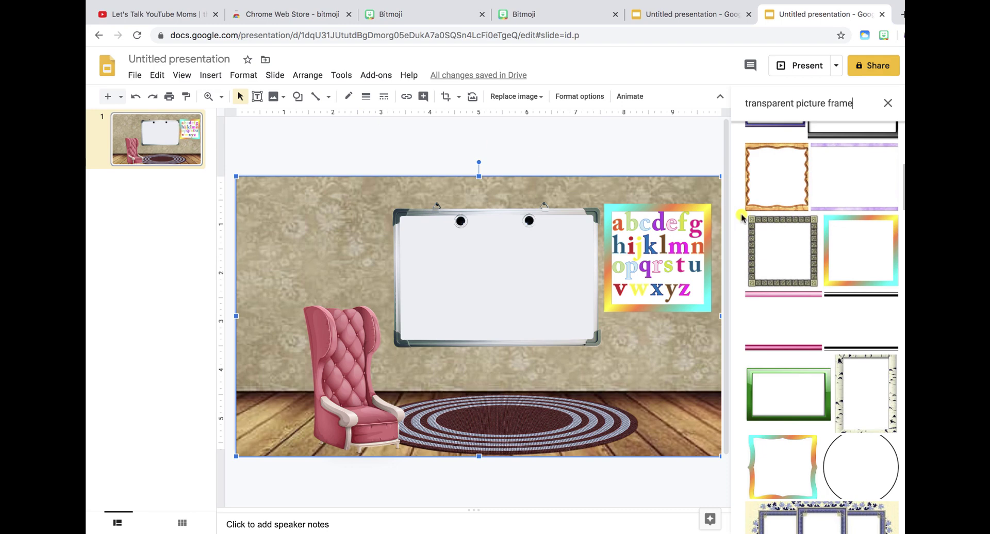
{"action": "key", "text": "BackSpace"}
{"action": "key", "text": "BackSpace"}
{"action": "key", "text": "BackSpace"}
{"action": "key", "text": "BackSpace"}
{"action": "key", "text": "BackSpace"}
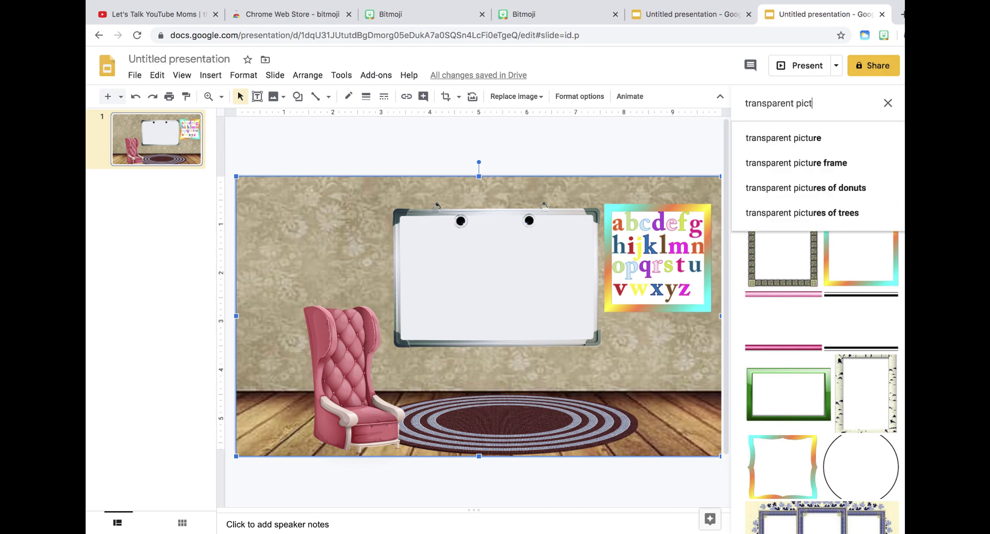
{"action": "key", "text": "BackSpace"}
{"action": "type", "text": "i"}
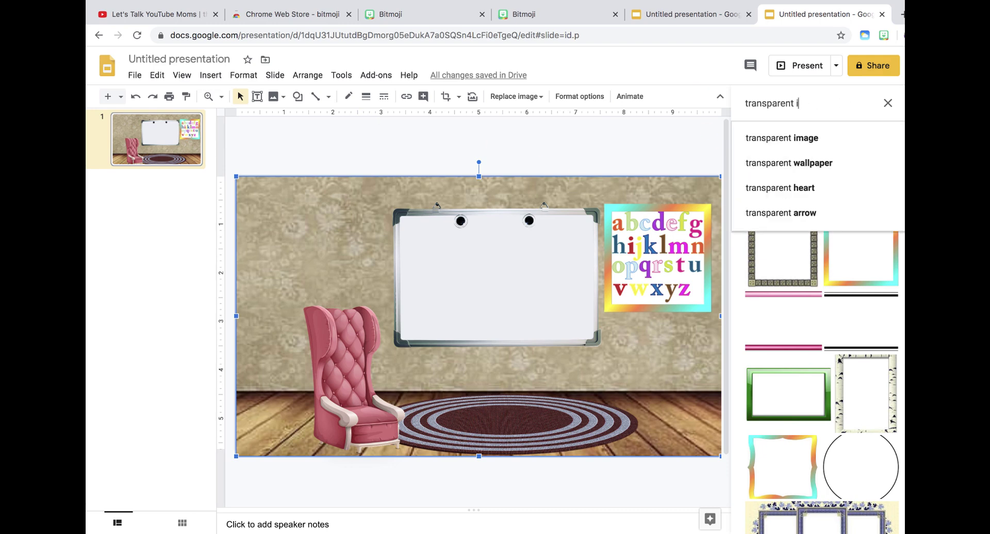
{"action": "key", "text": "BackSpace"}
{"action": "key", "text": "BackSpace"}
{"action": "key", "text": "BackSpace"}
{"action": "type", "text": "oe"}
{"action": "key", "text": "BackSpace"}
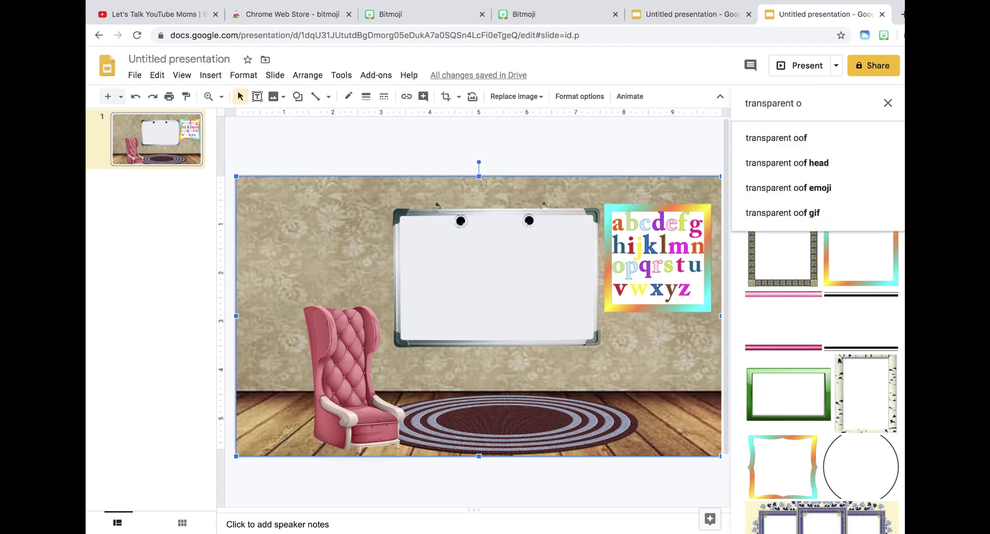
{"action": "type", "text": "pen wi"}
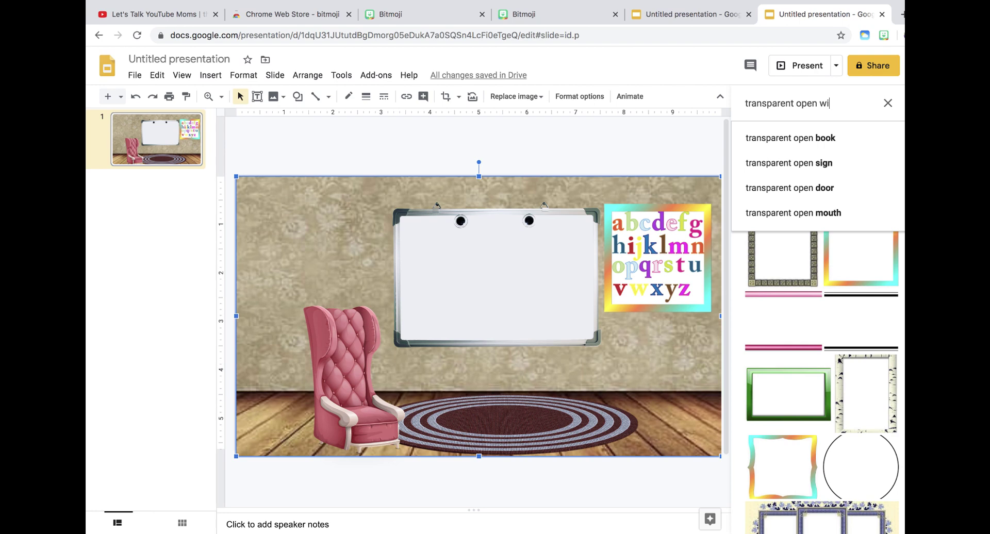
{"action": "type", "text": "ndow"}
{"action": "key", "text": "Return"}
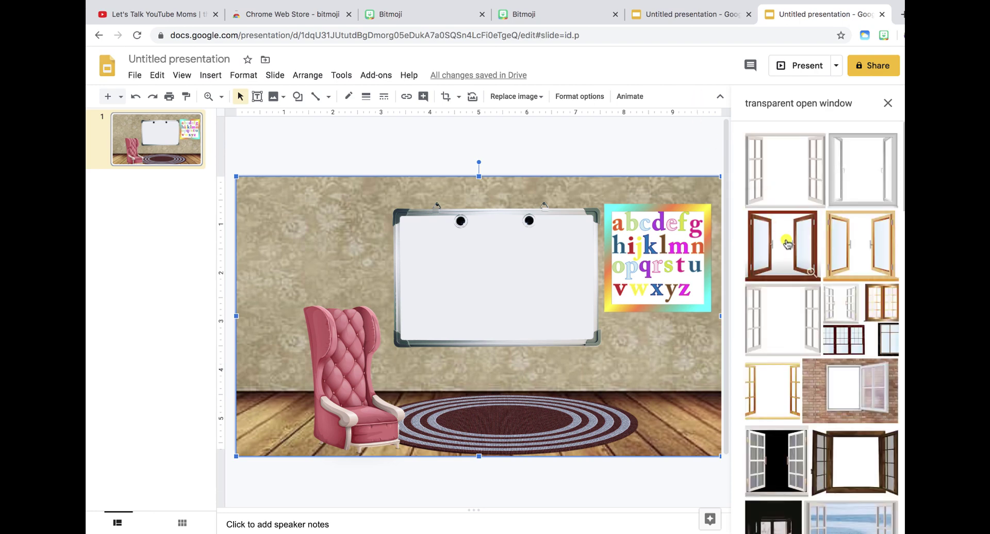
Step: Insert the brown wooden open window and shrink it toward the bottom right
{"action": "left_click", "coordinate": [788, 244]}
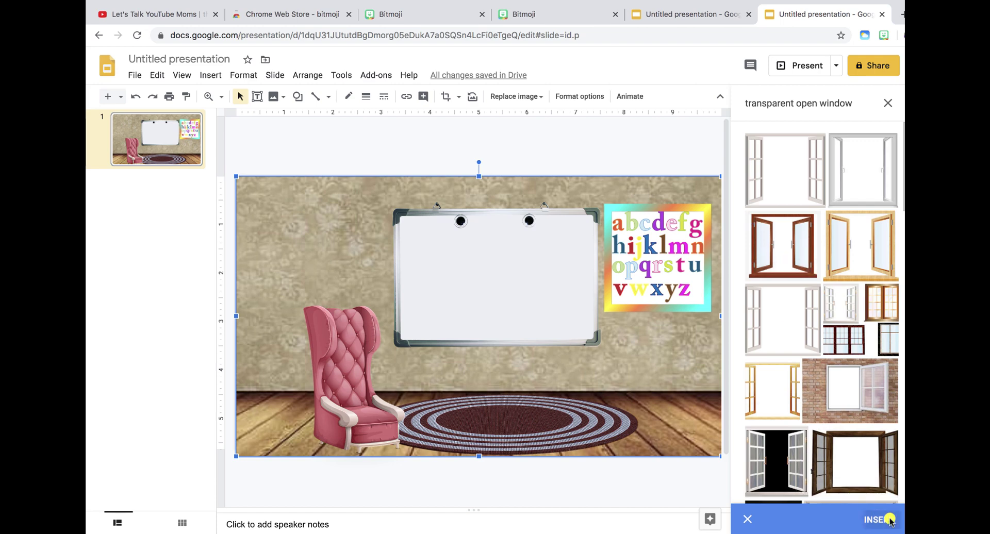
{"action": "left_click", "coordinate": [889, 520]}
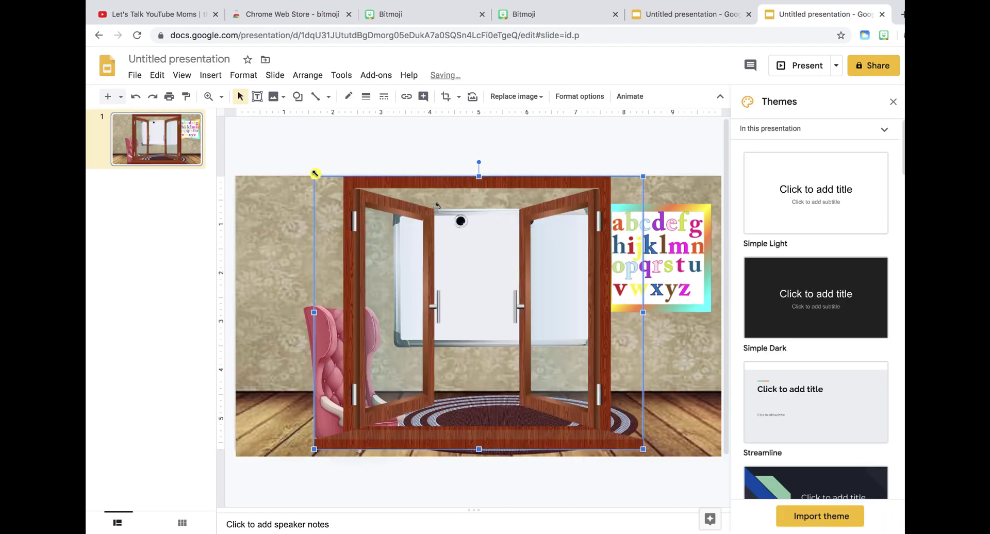
{"action": "left_click_drag", "start_coordinate": [314, 176], "coordinate": [447, 288]}
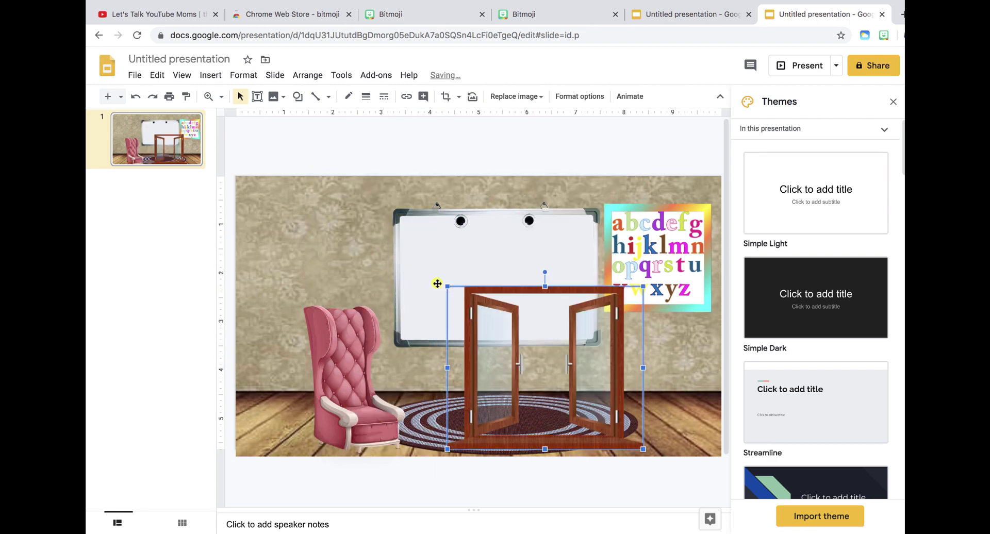
Step: Change the image search to 'transparent outside playground' and run it
{"action": "left_click", "coordinate": [211, 75]}
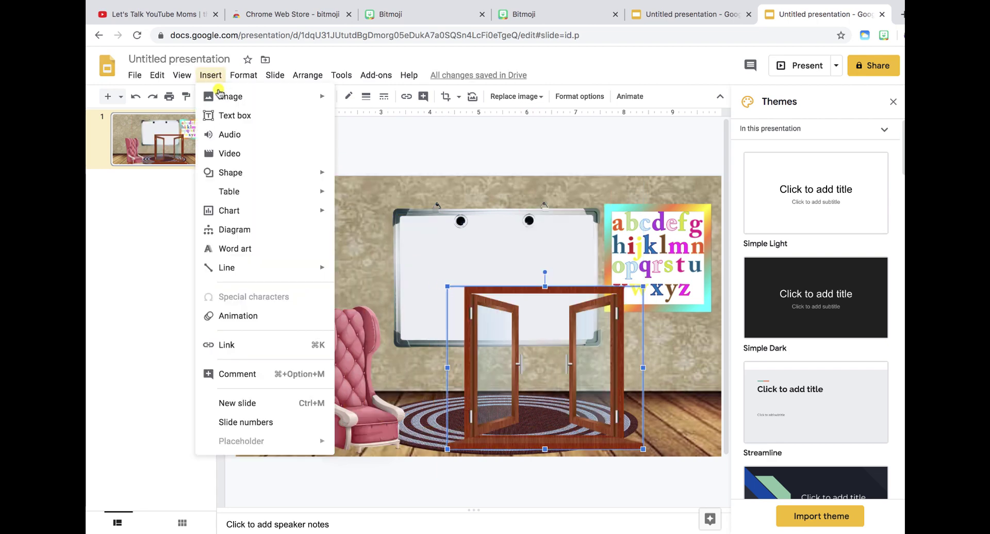
{"action": "mouse_move", "coordinate": [220, 95]}
{"action": "left_click", "coordinate": [391, 120]}
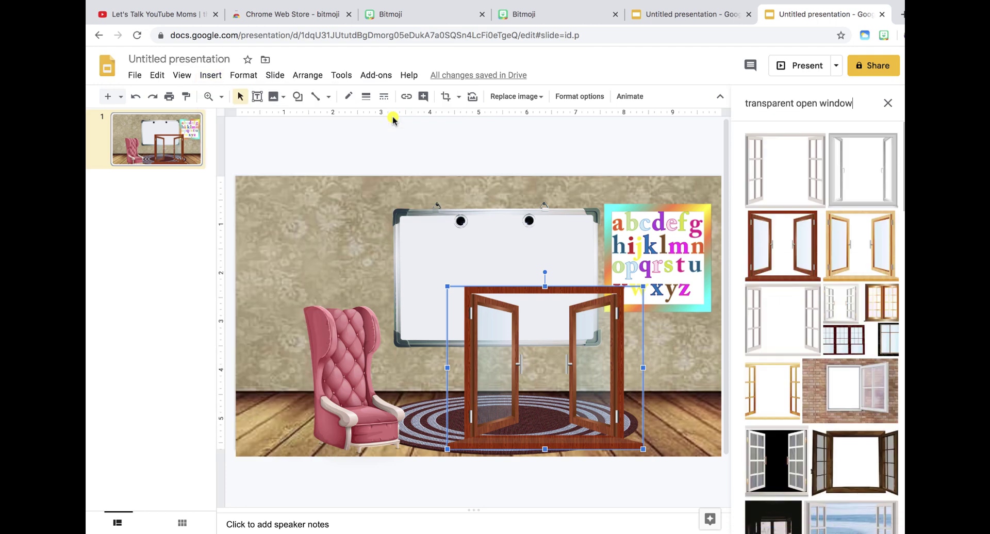
{"action": "left_click", "coordinate": [756, 108]}
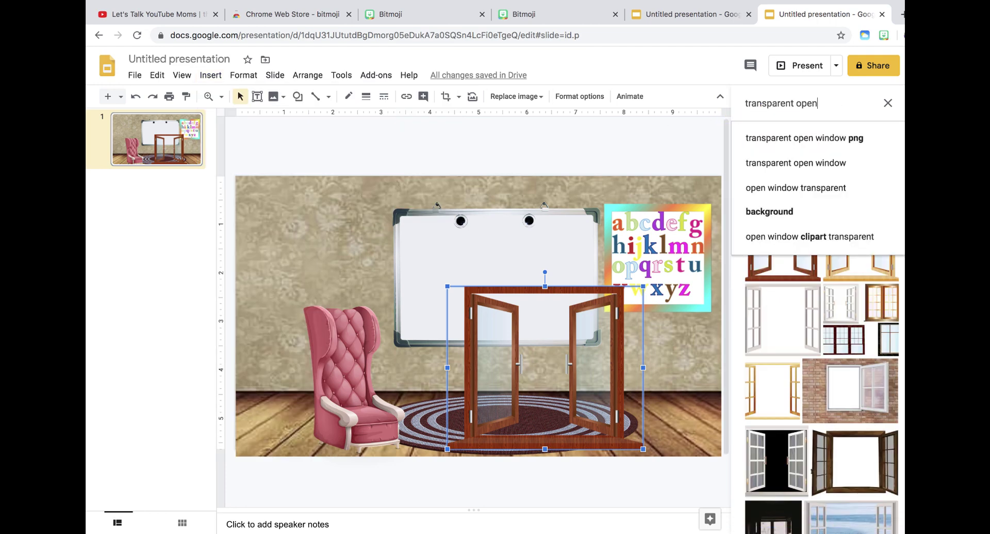
{"action": "key", "text": "BackSpace"}
{"action": "key", "text": "BackSpace"}
{"action": "key", "text": "BackSpace"}
{"action": "key", "text": "BackSpace"}
{"action": "type", "text": "pl"}
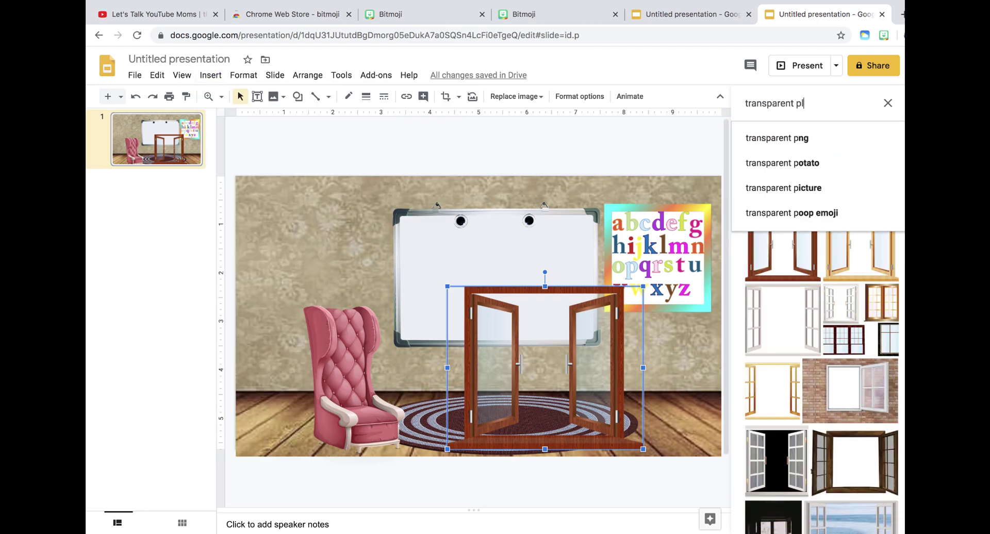
{"action": "type", "text": "a"}
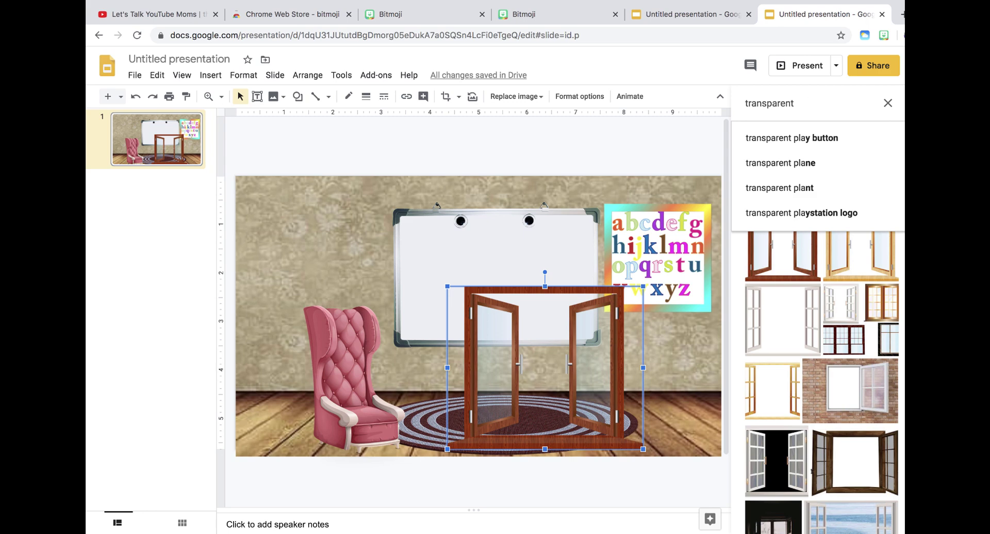
{"action": "type", "text": "outside "}
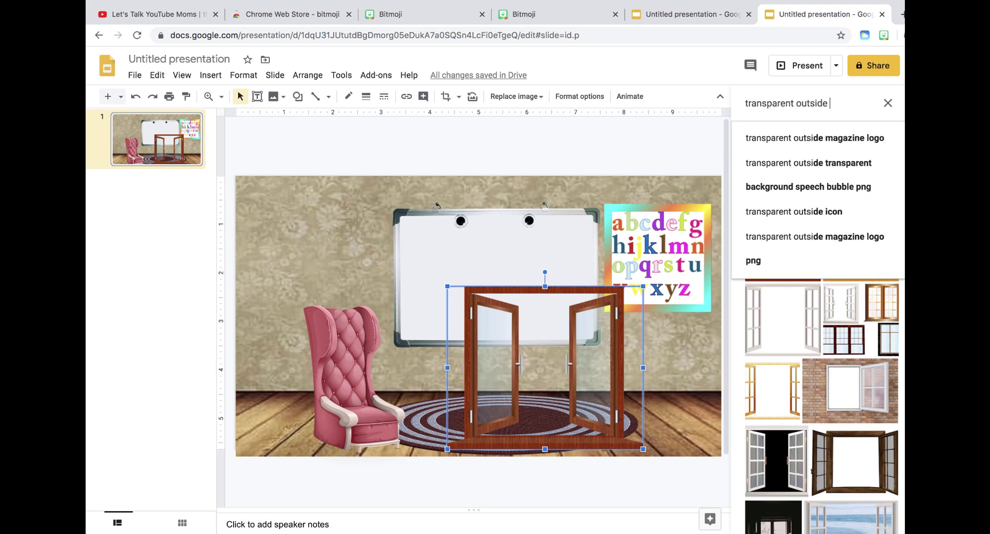
{"action": "type", "text": "playgo"}
{"action": "key", "text": "BackSpace"}
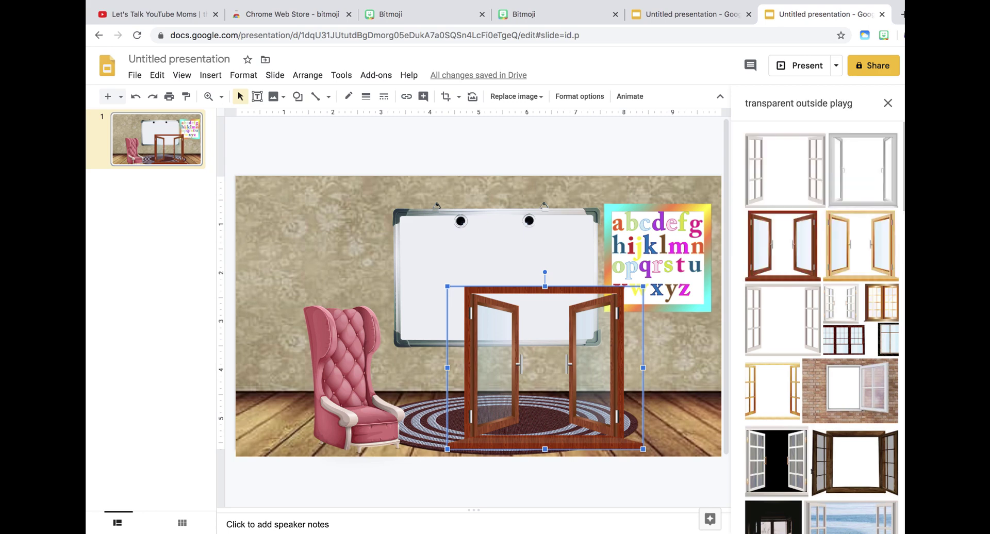
{"action": "type", "text": "round"}
{"action": "key", "text": "Return"}
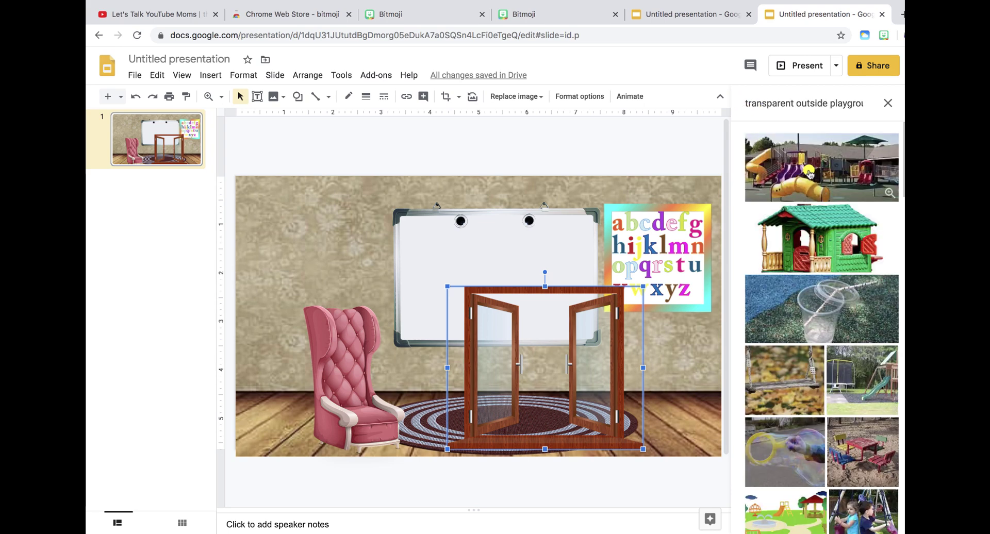
Step: Drag the first playground result onto the slide and shrink it
{"action": "left_click", "coordinate": [810, 172]}
{"action": "left_click_drag", "start_coordinate": [810, 173], "coordinate": [310, 246]}
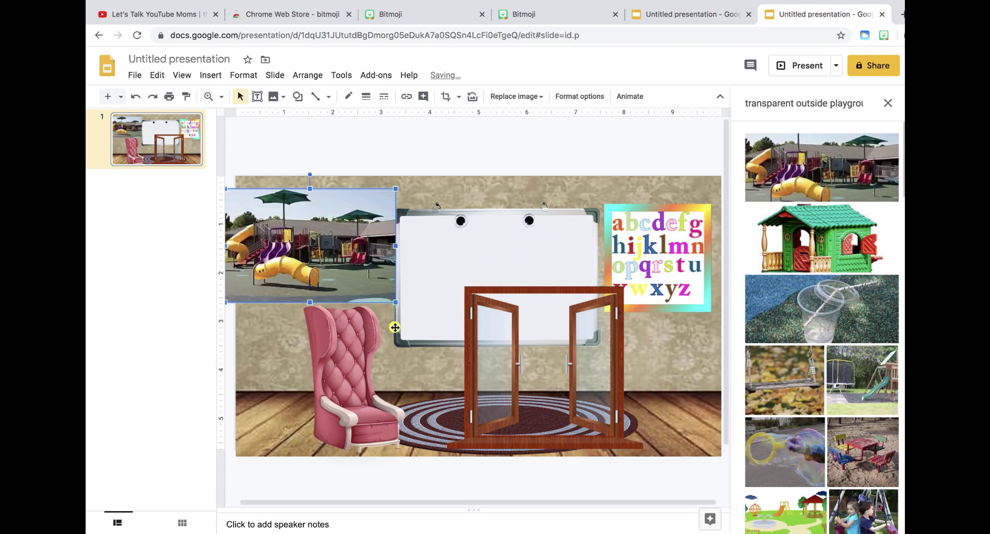
{"action": "left_click_drag", "start_coordinate": [312, 244], "coordinate": [339, 243]}
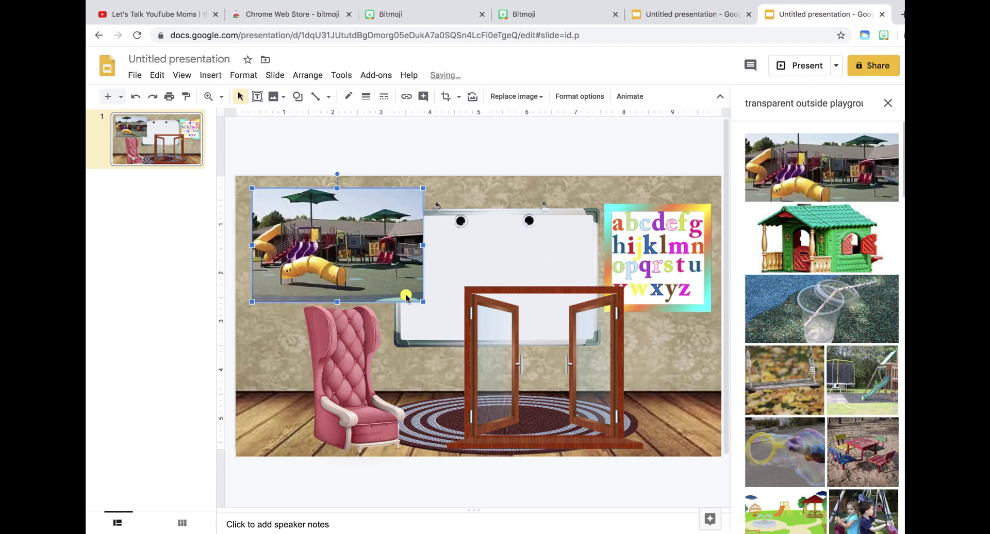
{"action": "left_click_drag", "start_coordinate": [423, 302], "coordinate": [368, 264]}
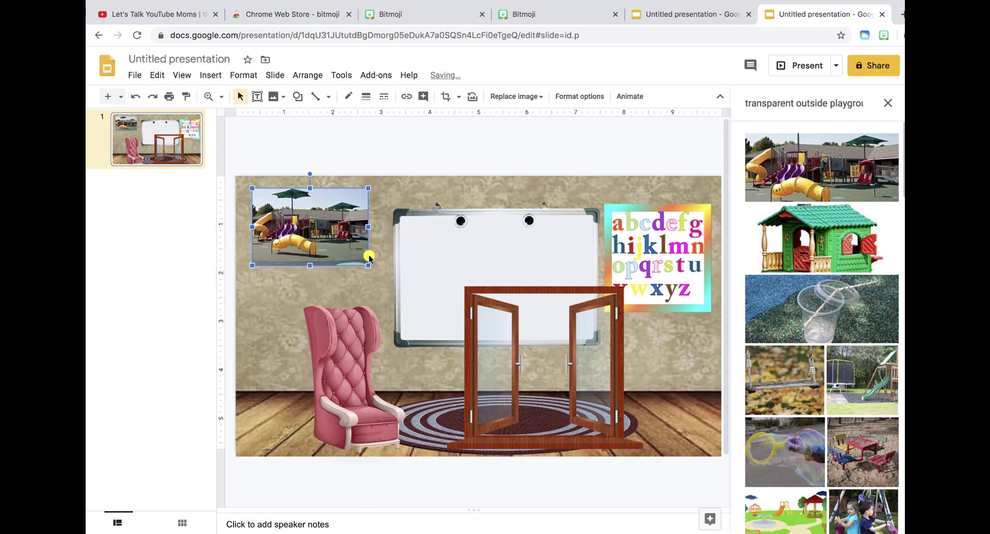
{"action": "left_click", "coordinate": [364, 289]}
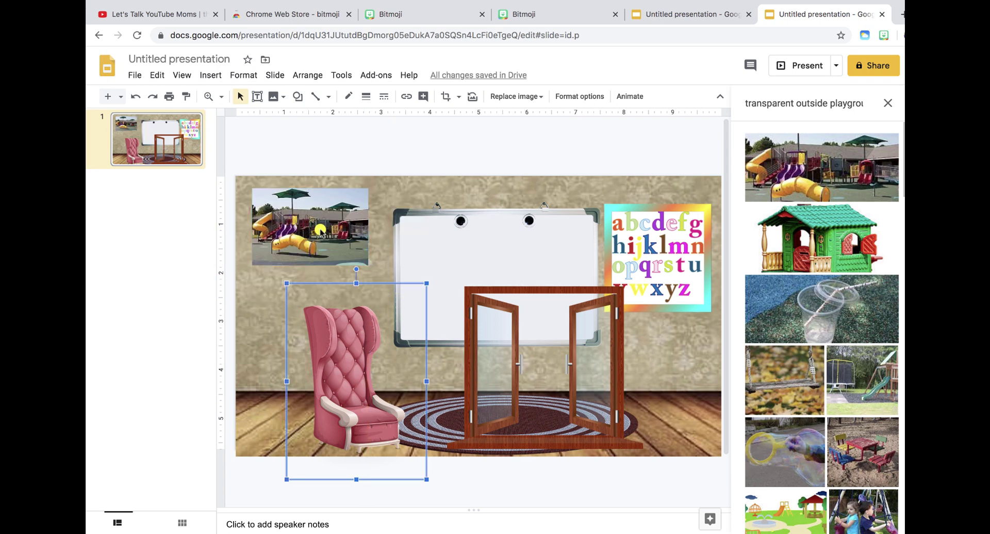
{"action": "left_click_drag", "start_coordinate": [301, 226], "coordinate": [314, 237]}
Step: Move the wooden window to the upper-left wall and shrink it to a smaller frame
{"action": "left_click_drag", "start_coordinate": [517, 344], "coordinate": [295, 232]}
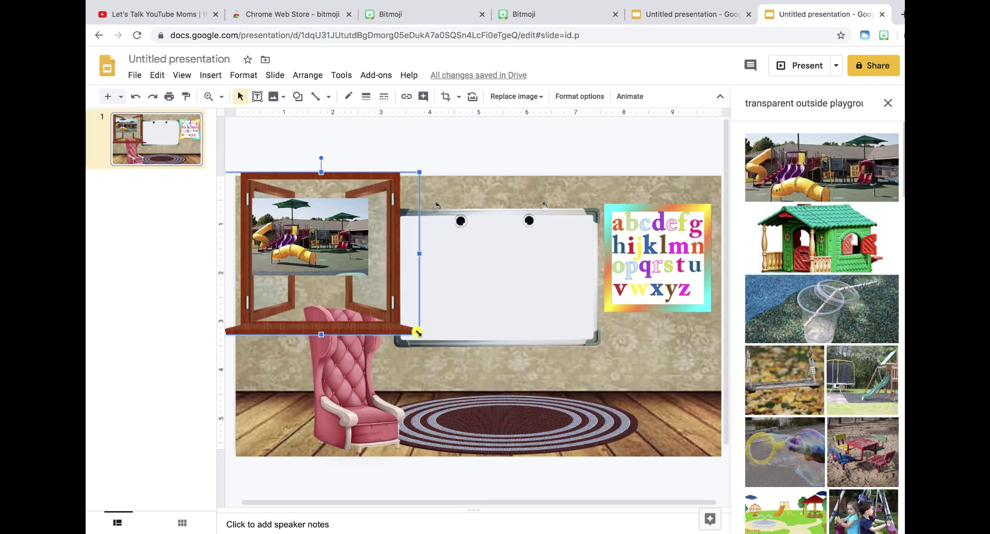
{"action": "left_click_drag", "start_coordinate": [419, 336], "coordinate": [380, 301]}
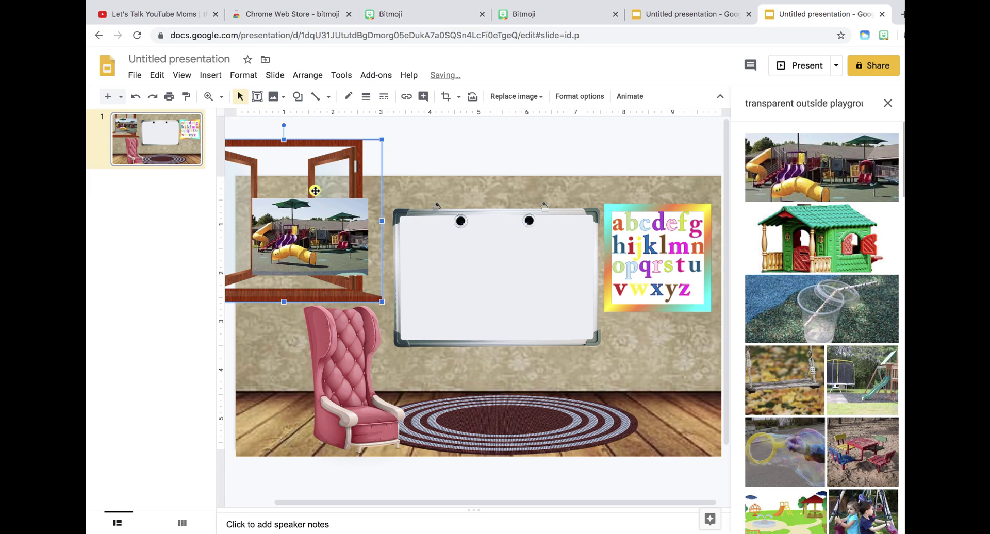
{"action": "left_click_drag", "start_coordinate": [303, 155], "coordinate": [310, 193]}
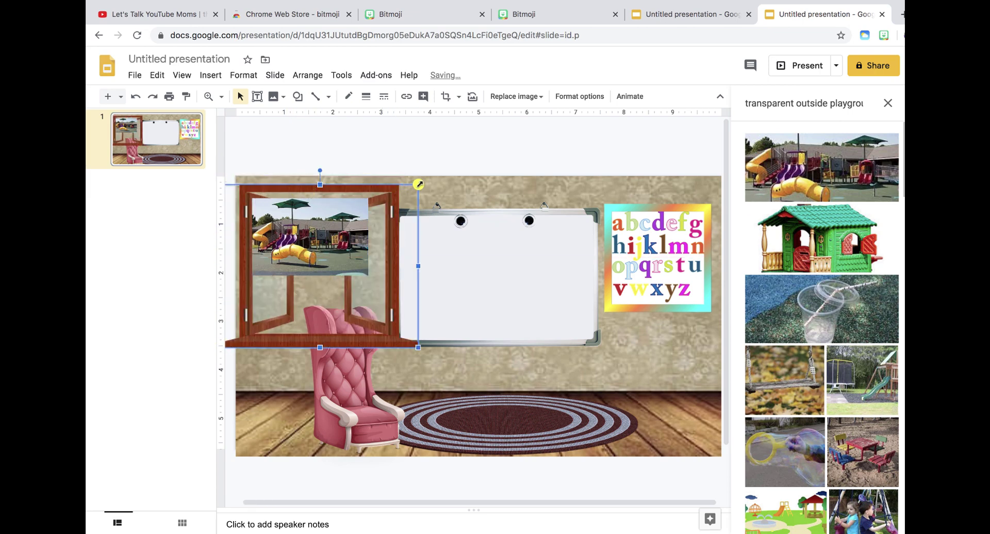
{"action": "left_click_drag", "start_coordinate": [418, 185], "coordinate": [399, 202]}
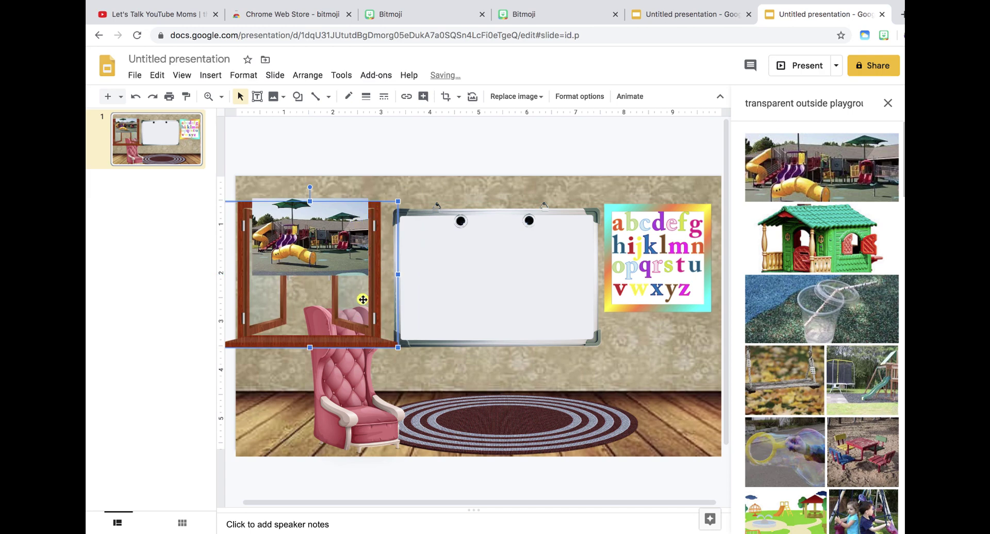
{"action": "left_click_drag", "start_coordinate": [362, 298], "coordinate": [377, 280]}
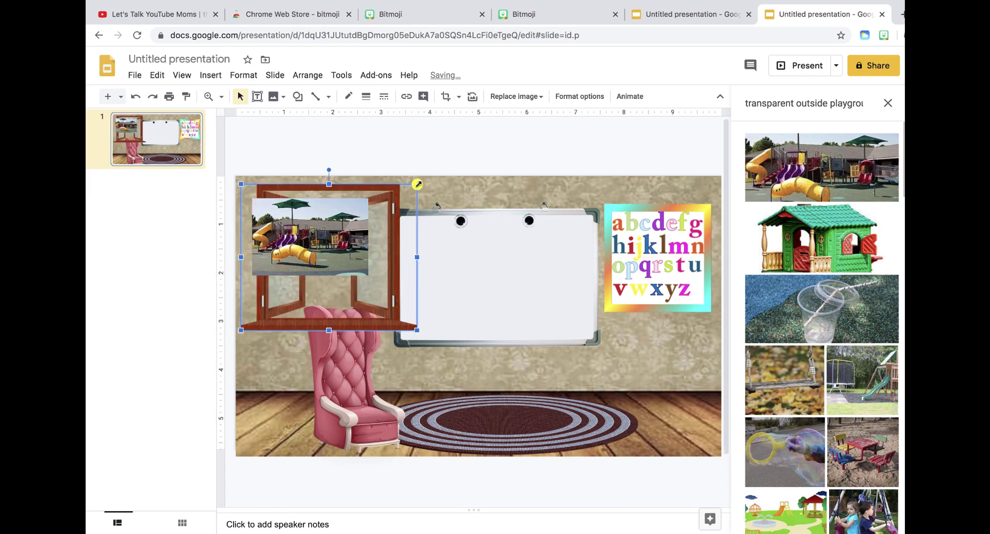
{"action": "left_click_drag", "start_coordinate": [418, 181], "coordinate": [393, 203]}
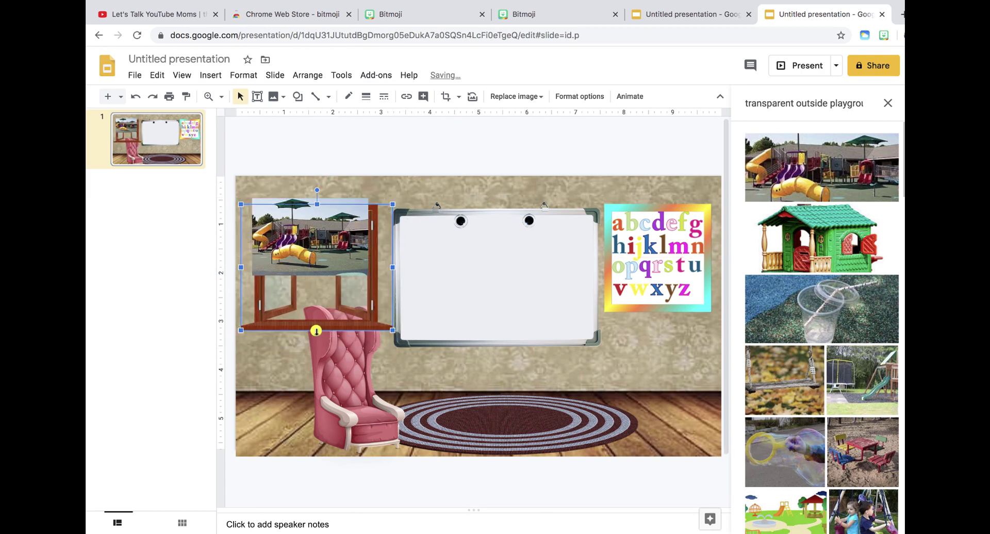
{"action": "left_click_drag", "start_coordinate": [316, 331], "coordinate": [316, 305]}
Step: Position and stretch the playground picture to fill the window's opening
{"action": "left_click", "coordinate": [333, 273]}
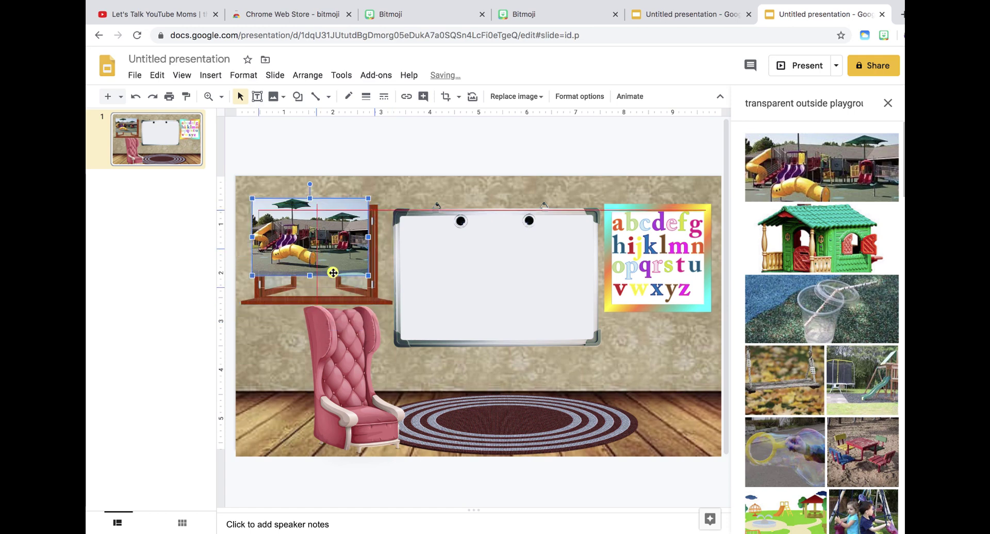
{"action": "left_click_drag", "start_coordinate": [333, 273], "coordinate": [339, 287]}
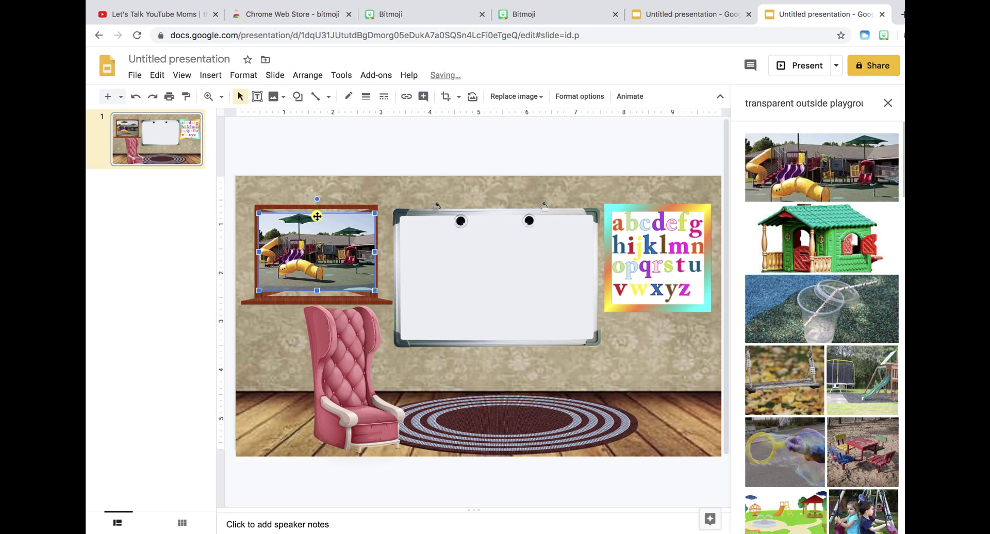
{"action": "left_click_drag", "start_coordinate": [316, 216], "coordinate": [317, 207]}
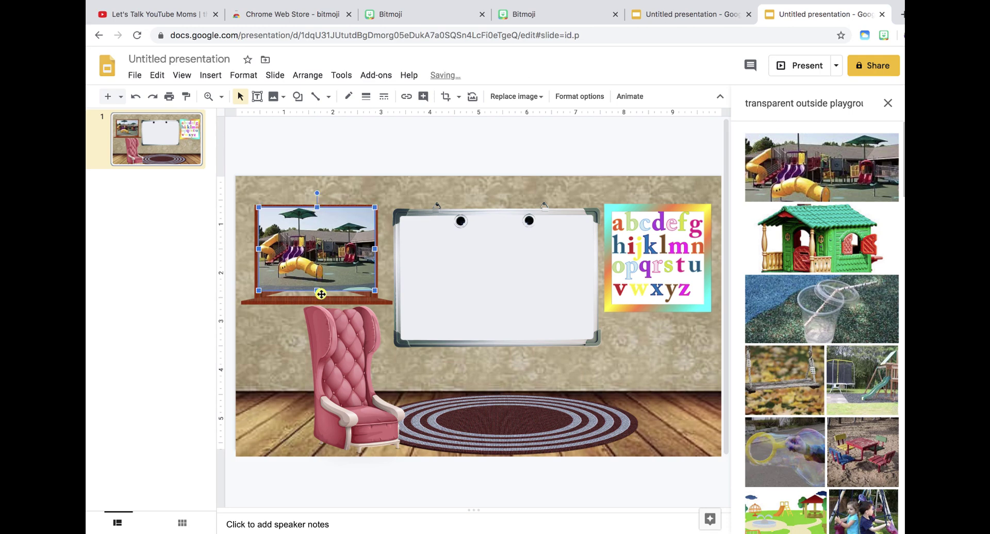
{"action": "left_click_drag", "start_coordinate": [321, 293], "coordinate": [319, 297]}
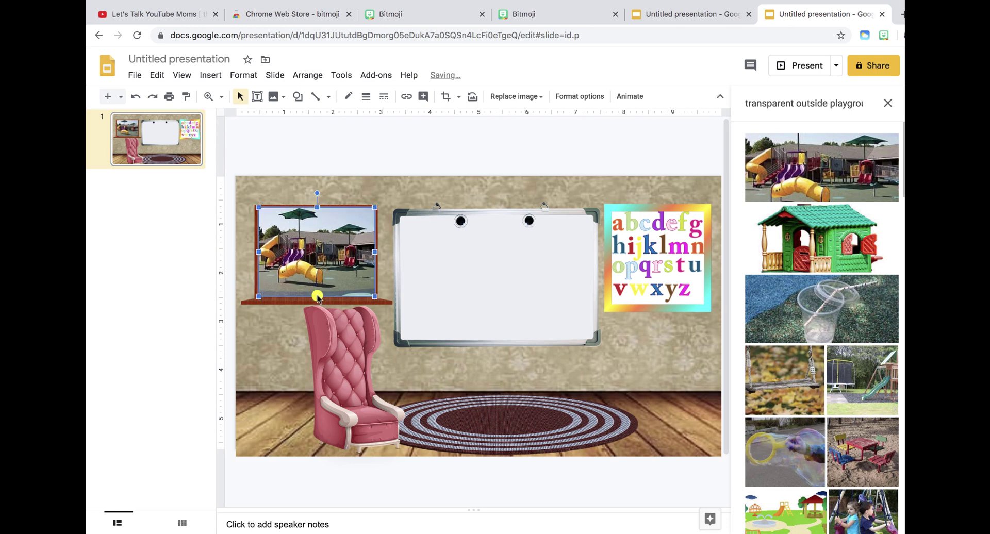
Step: Send the playground picture backward behind the wooden window frame
{"action": "right_click", "coordinate": [332, 266]}
{"action": "mouse_move", "coordinate": [333, 269]}
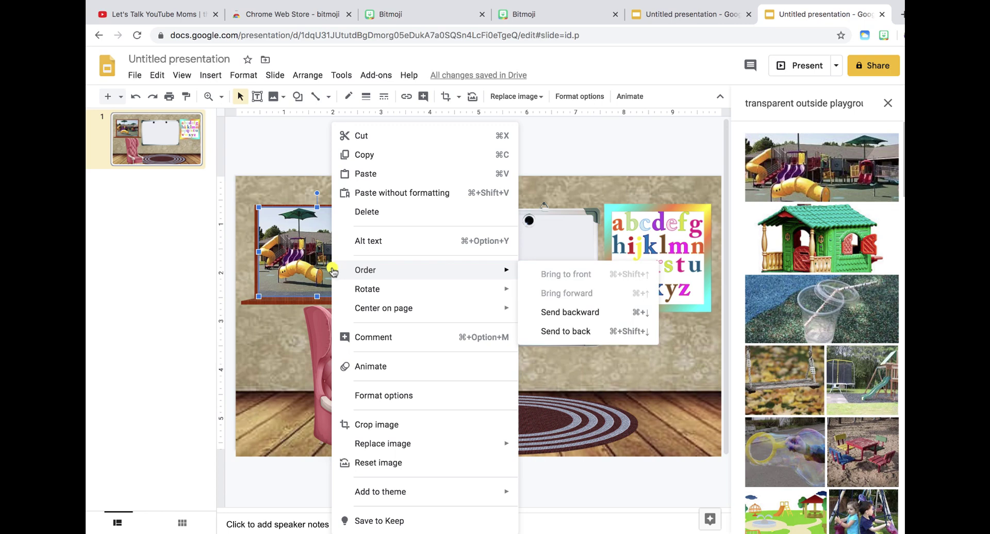
{"action": "left_click", "coordinate": [562, 312]}
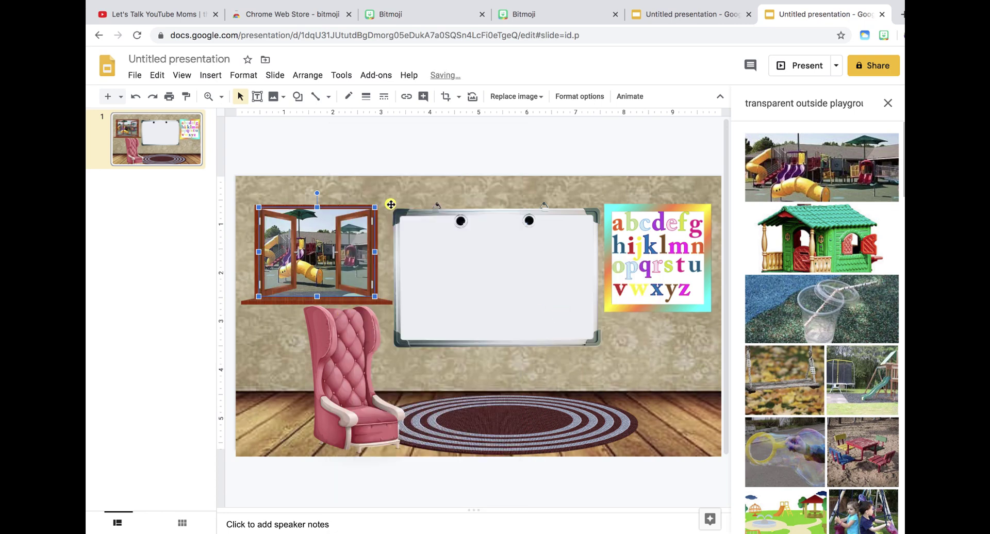
{"action": "left_click", "coordinate": [391, 205]}
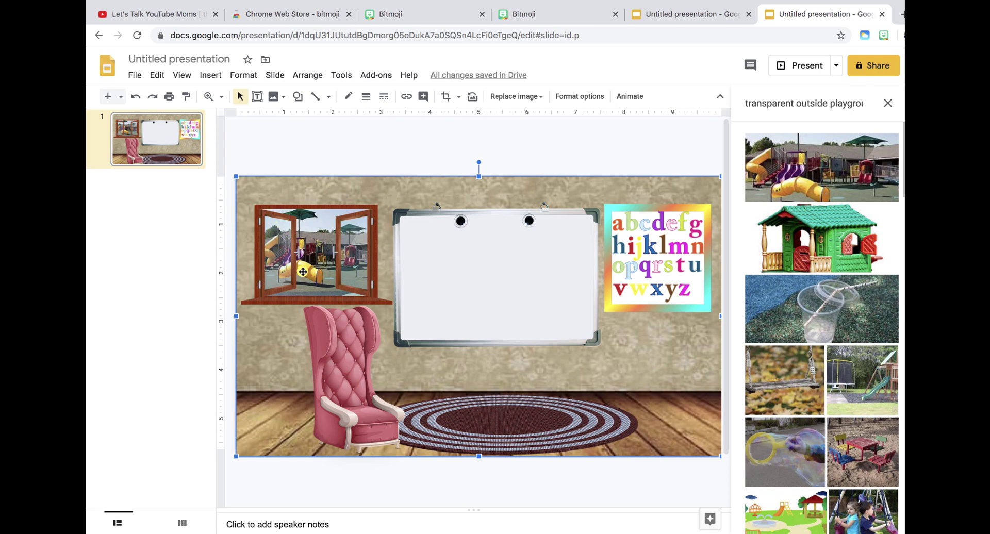
{"action": "left_click", "coordinate": [316, 154]}
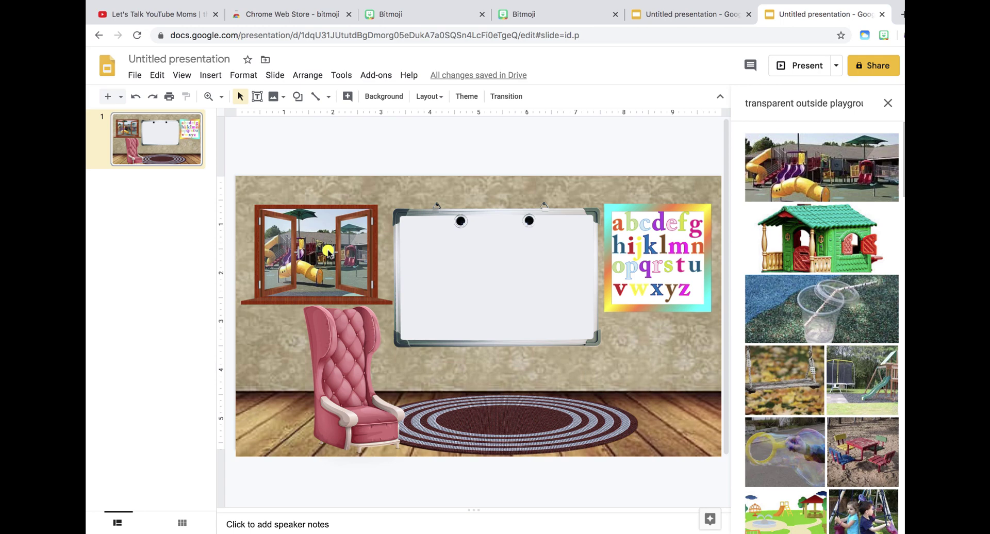
{"action": "right_click", "coordinate": [328, 253]}
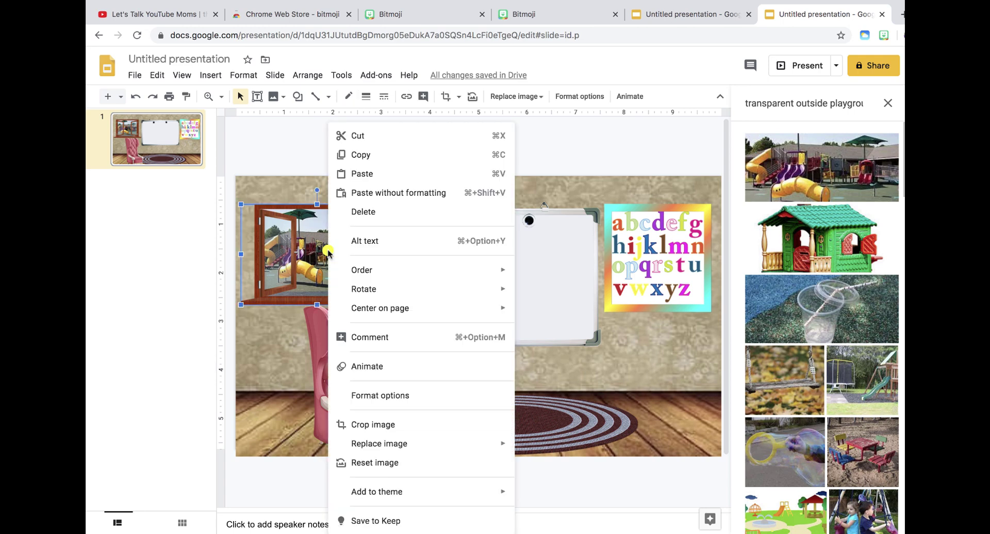
{"action": "mouse_move", "coordinate": [362, 269]}
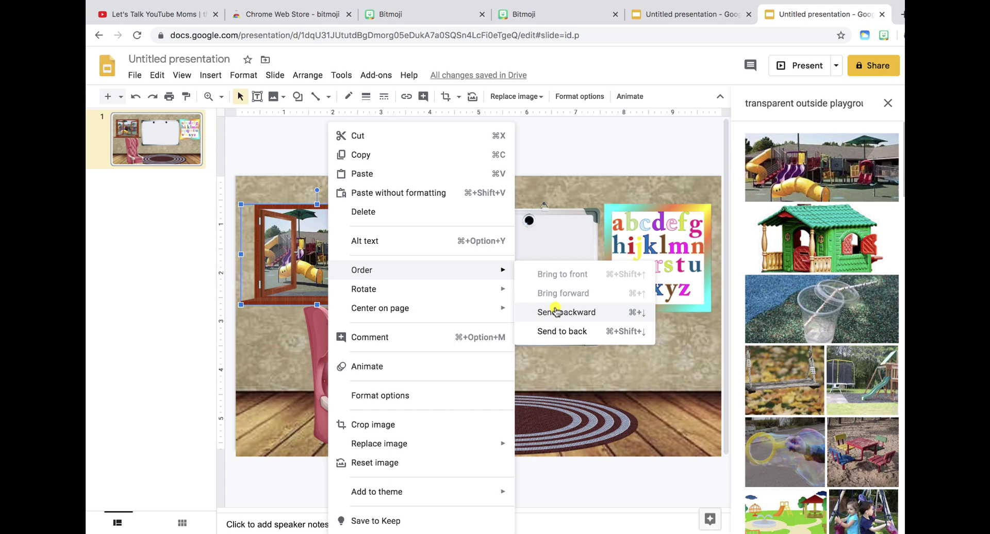
{"action": "left_click", "coordinate": [597, 376]}
{"action": "left_click", "coordinate": [283, 344]}
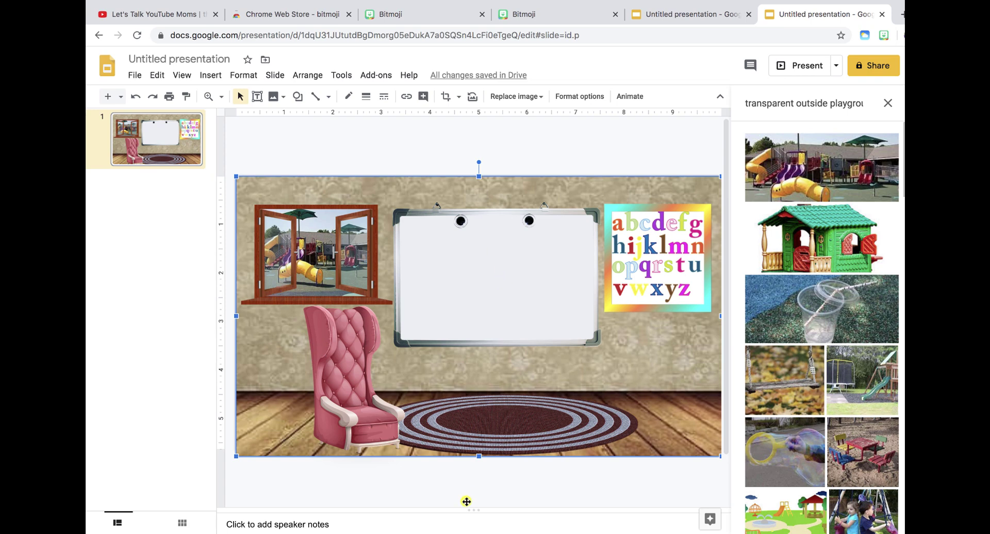
Step: Shrink the pink armchair slightly and set it on the floor below the window, left of the rug
{"action": "left_click", "coordinate": [347, 404]}
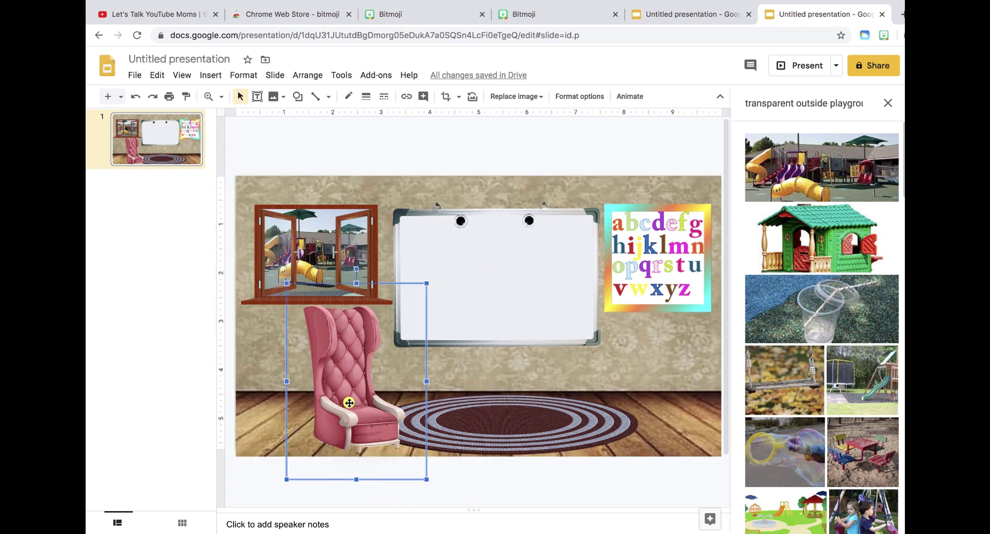
{"action": "left_click_drag", "start_coordinate": [347, 405], "coordinate": [334, 396]}
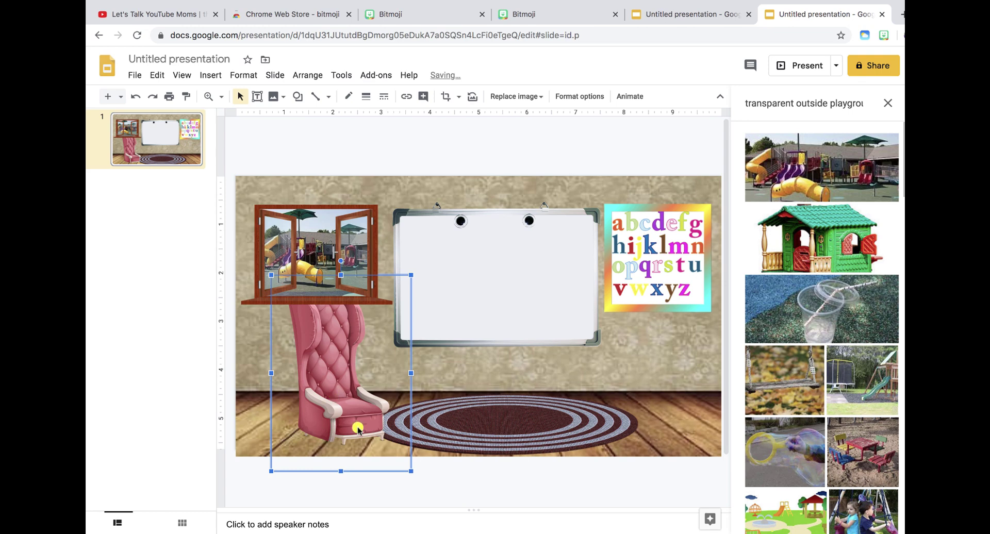
{"action": "left_click_drag", "start_coordinate": [411, 471], "coordinate": [393, 444]}
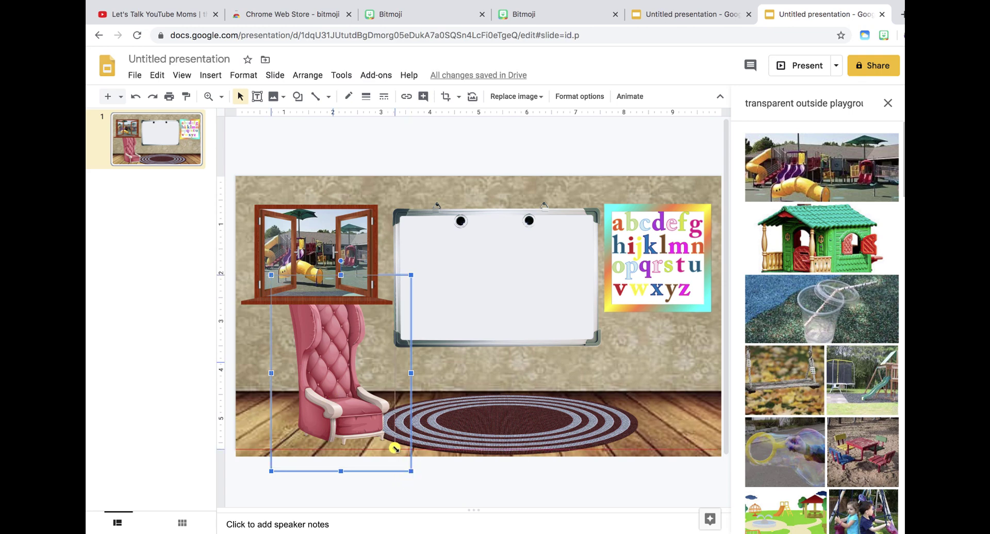
{"action": "left_click_drag", "start_coordinate": [343, 375], "coordinate": [359, 400]}
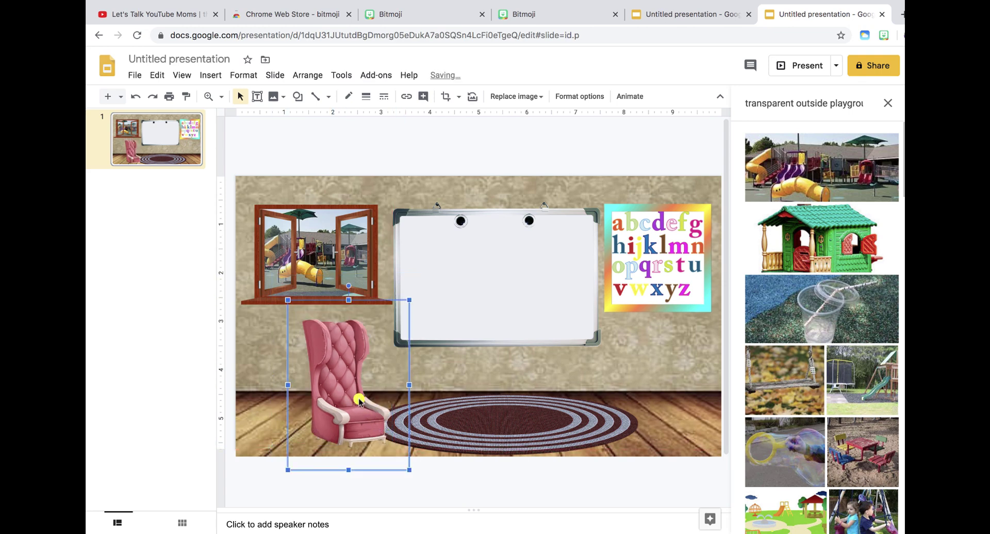
{"action": "left_click", "coordinate": [583, 388]}
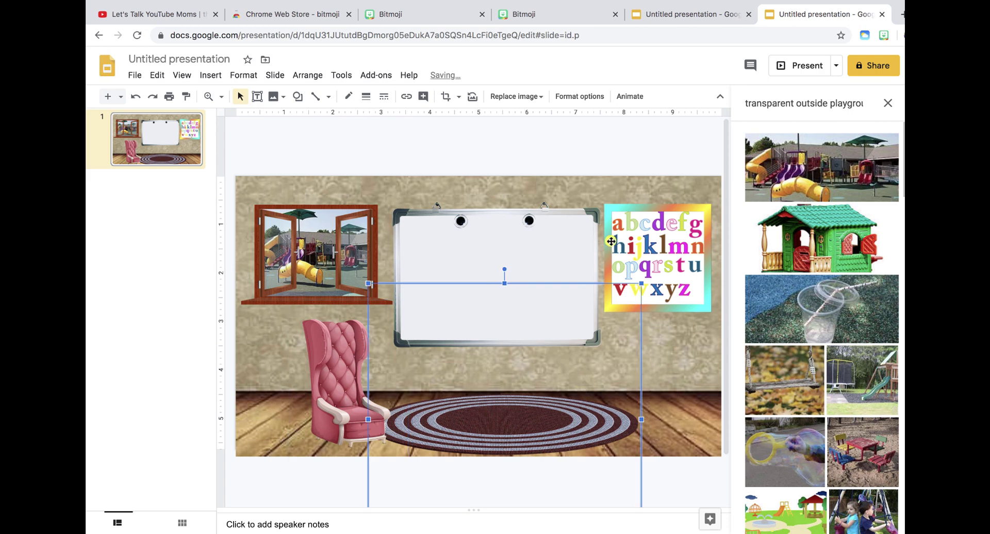
{"action": "left_click", "coordinate": [591, 189]}
{"action": "left_click", "coordinate": [578, 162]}
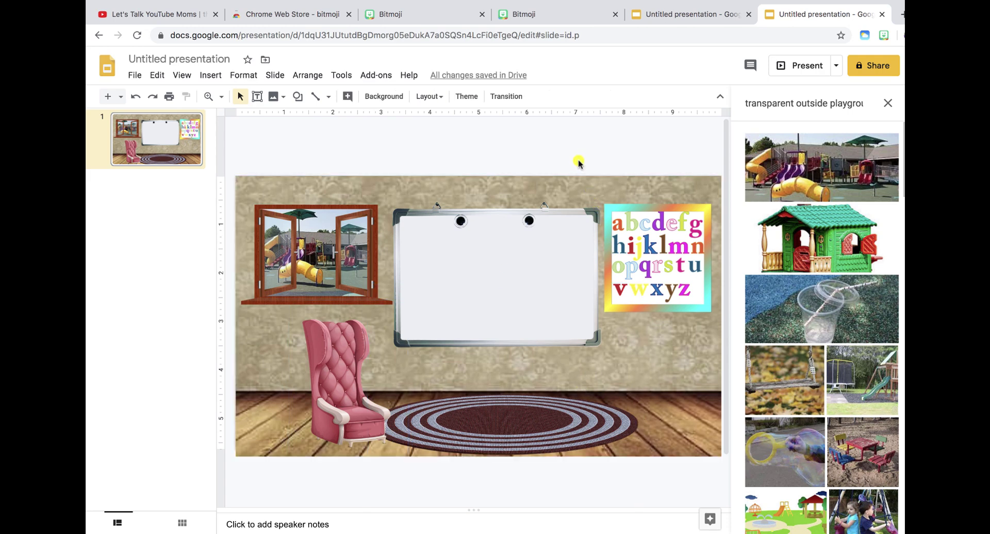